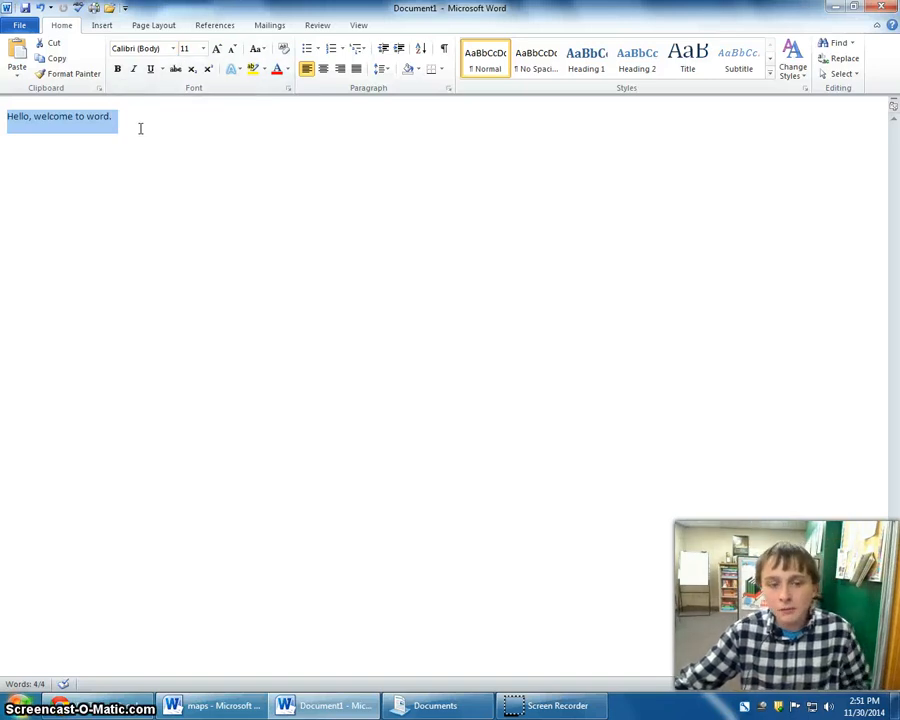
Change the font of the selected welcome sentence to Copperplate Gothic Bold.
{"action": "left_click", "coordinate": [173, 49]}
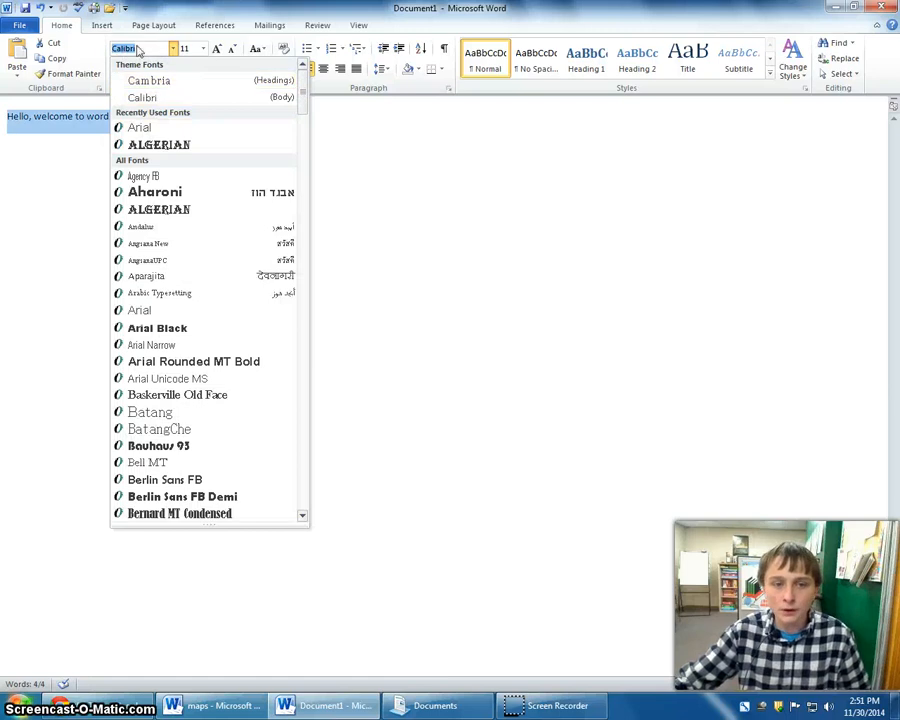
{"action": "mouse_move", "coordinate": [305, 88]}
{"action": "left_mouse_down"}
{"action": "mouse_move", "coordinate": [303, 203]}
{"action": "mouse_move", "coordinate": [303, 88]}
{"action": "left_mouse_up"}
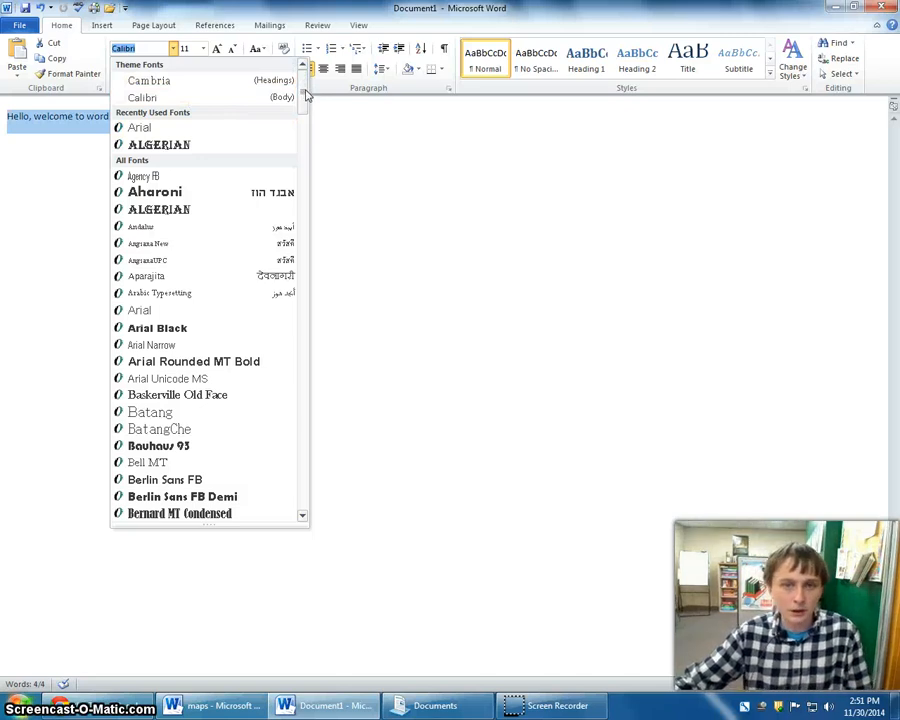
{"action": "left_click_drag", "start_coordinate": [307, 95], "coordinate": [306, 167]}
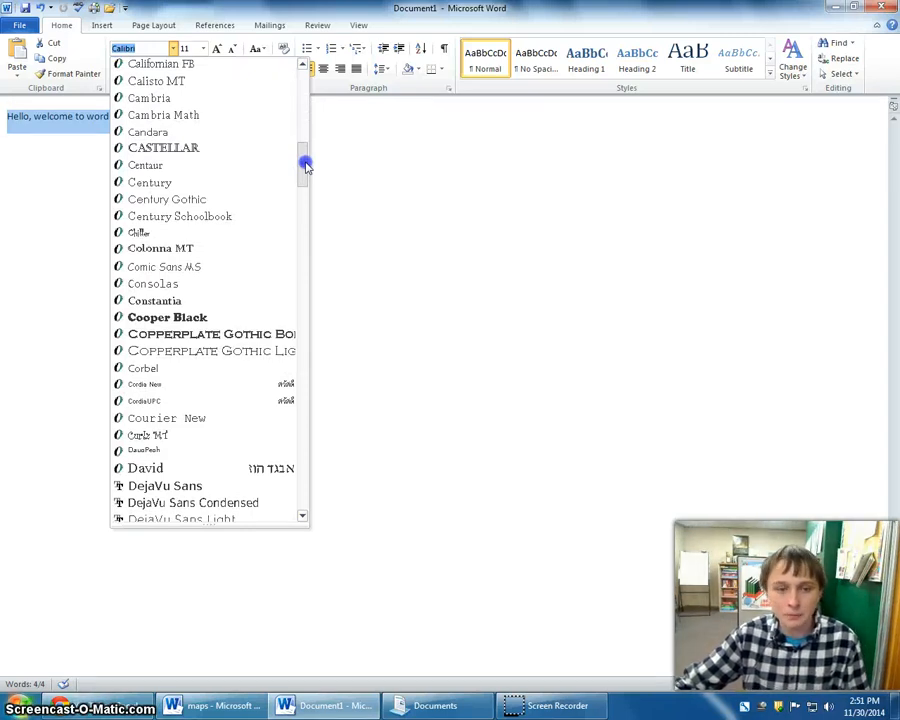
{"action": "left_click_drag", "start_coordinate": [306, 168], "coordinate": [301, 176]}
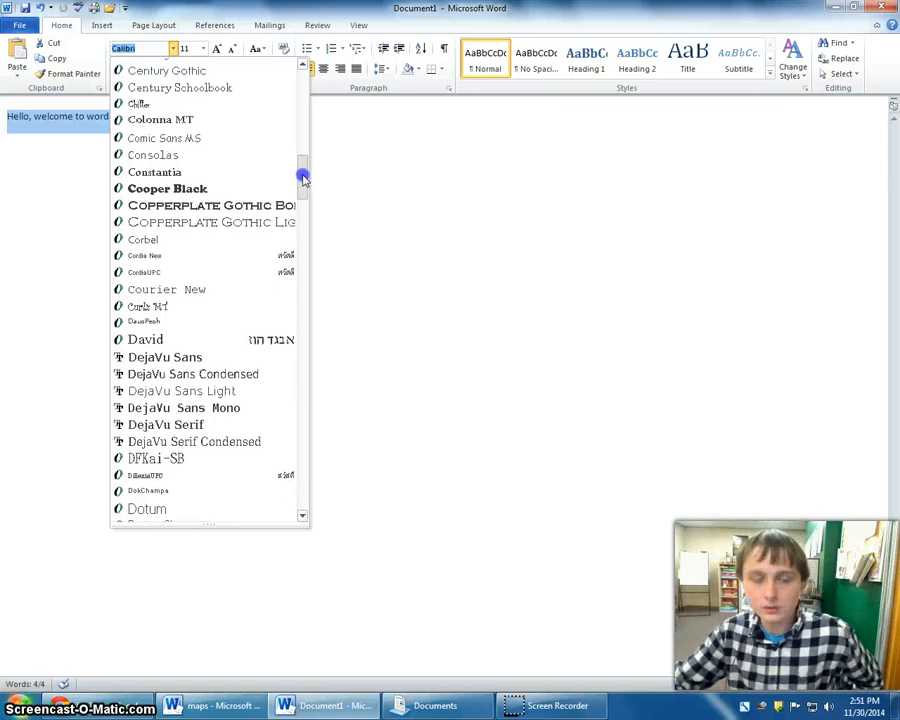
{"action": "left_click", "coordinate": [248, 206]}
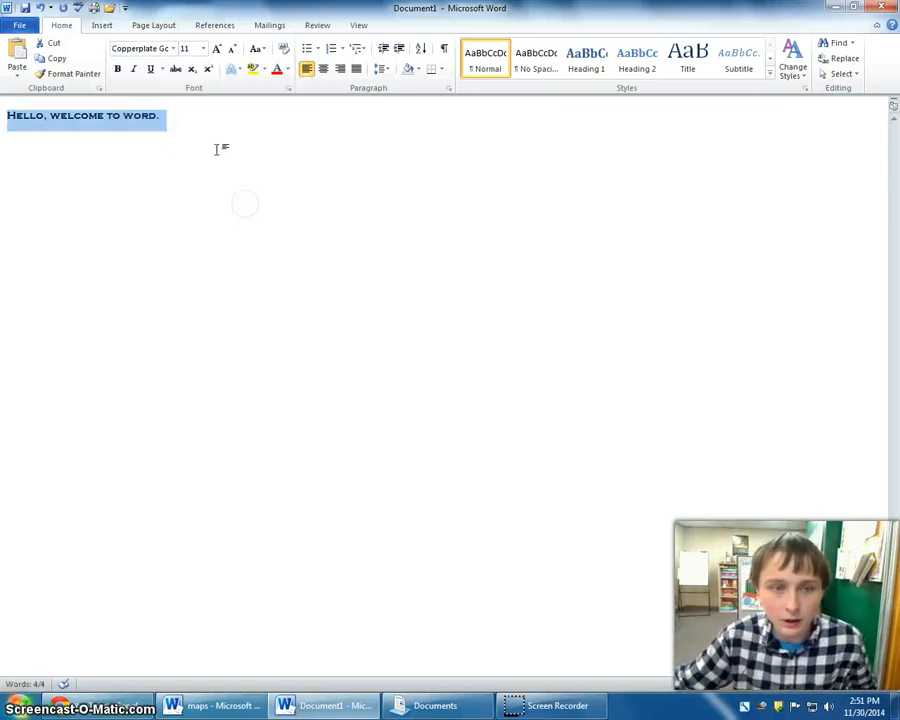
Change the welcome sentence's font to Gill Sans MT and deselect the text.
{"action": "left_click", "coordinate": [173, 48]}
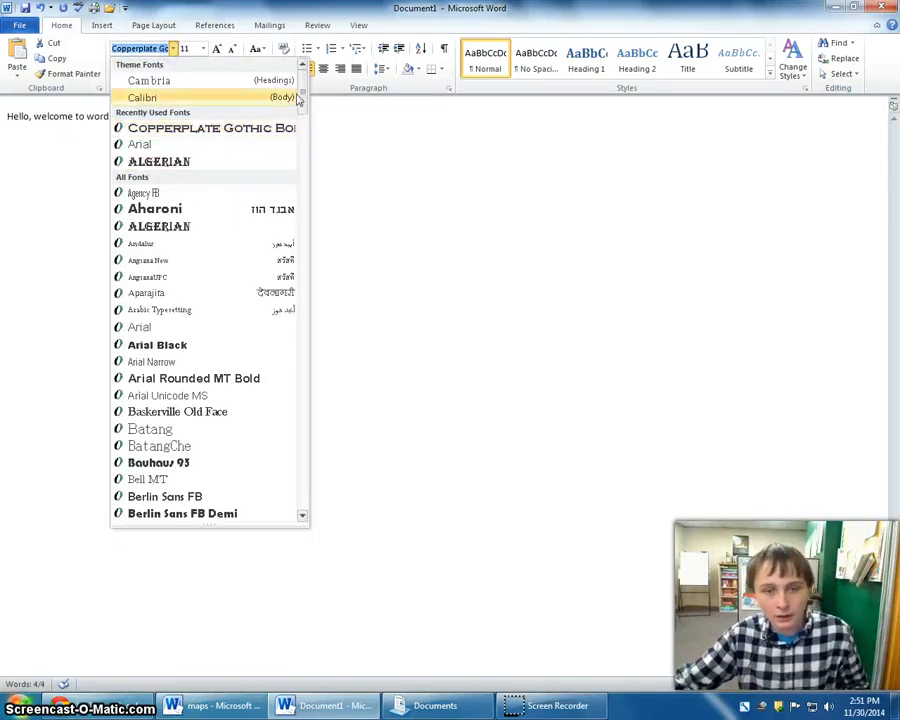
{"action": "left_click_drag", "start_coordinate": [301, 96], "coordinate": [301, 220]}
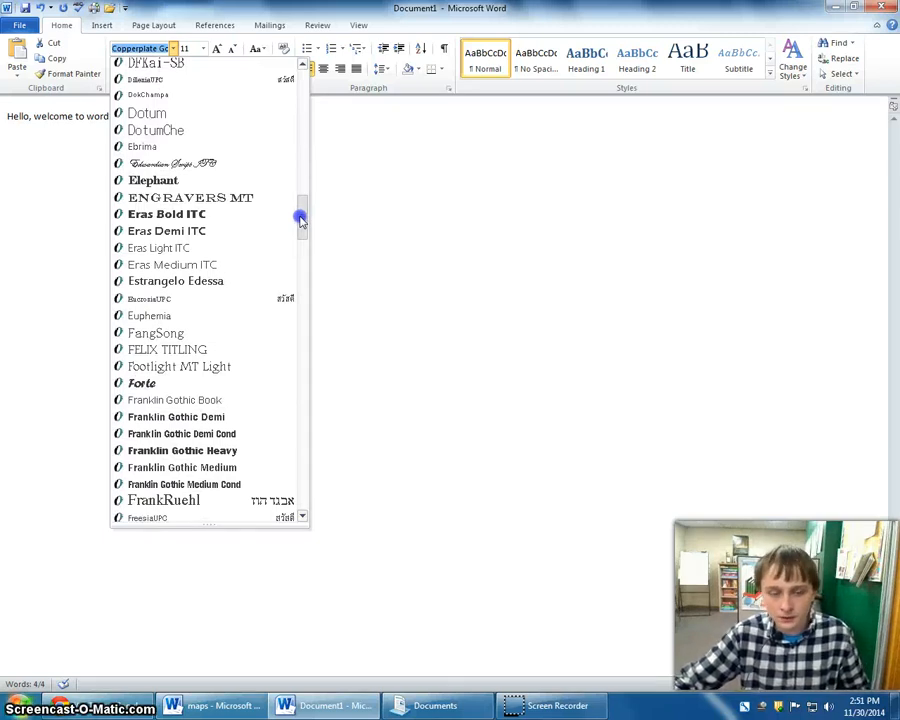
{"action": "left_click_drag", "start_coordinate": [300, 218], "coordinate": [287, 260]}
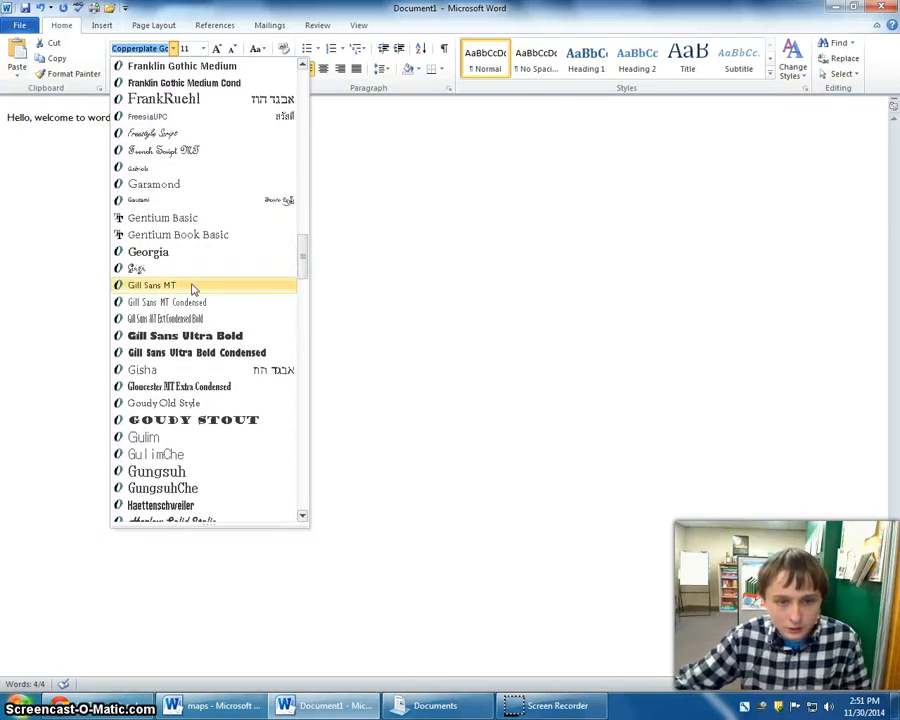
{"action": "left_click", "coordinate": [190, 285]}
{"action": "left_click", "coordinate": [130, 122]}
{"action": "left_click_drag", "start_coordinate": [136, 120], "coordinate": [35, 116]}
{"action": "left_click", "coordinate": [143, 116]}
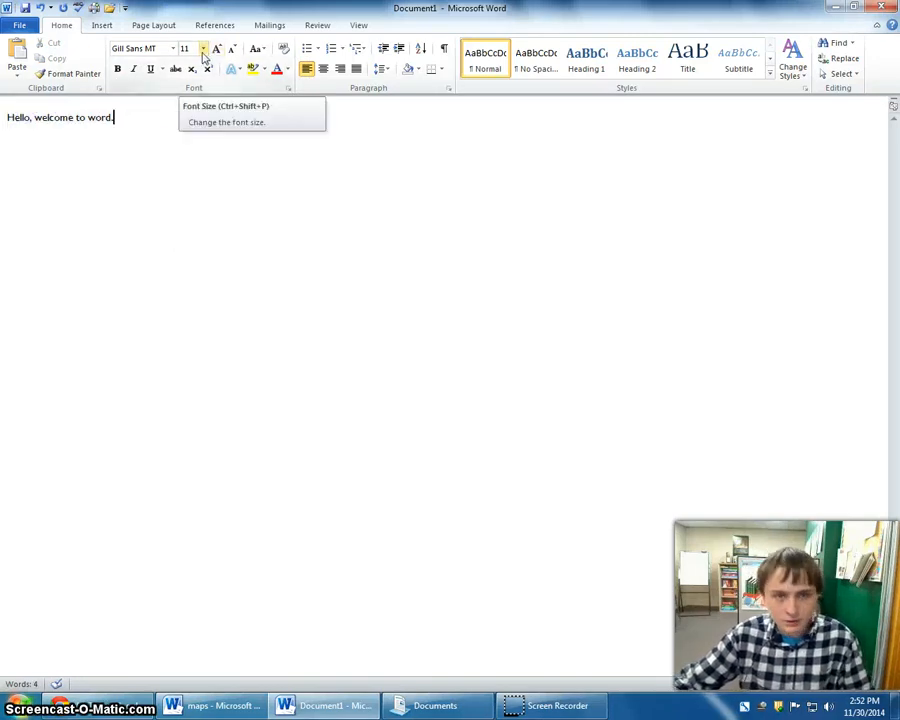
Select the whole welcome sentence and set its font size to 72.
{"action": "left_click", "coordinate": [203, 49]}
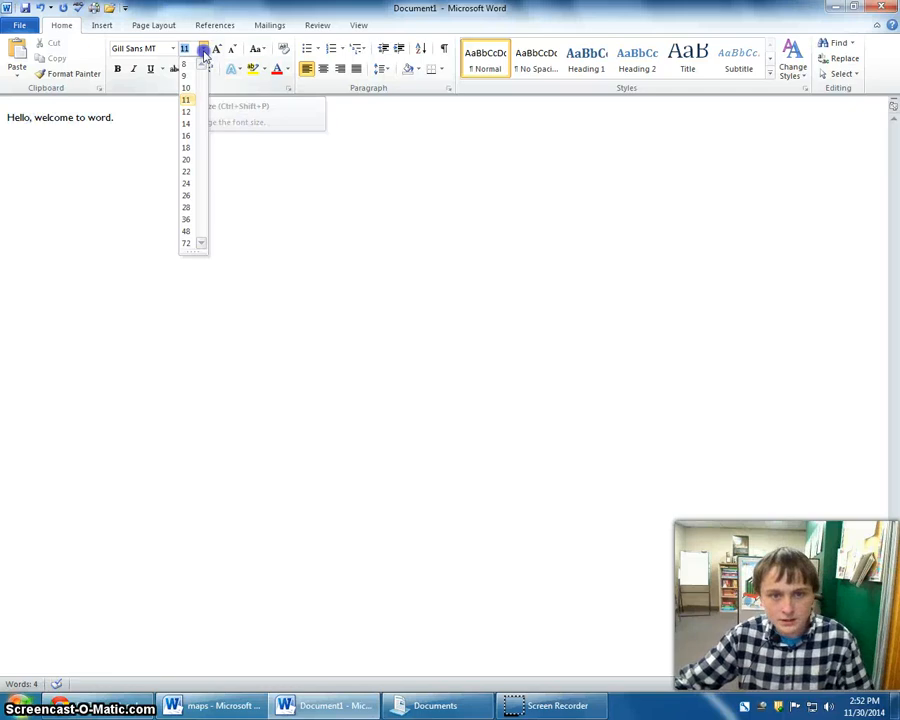
{"action": "left_click", "coordinate": [190, 242]}
{"action": "triple_click", "coordinate": [60, 119]}
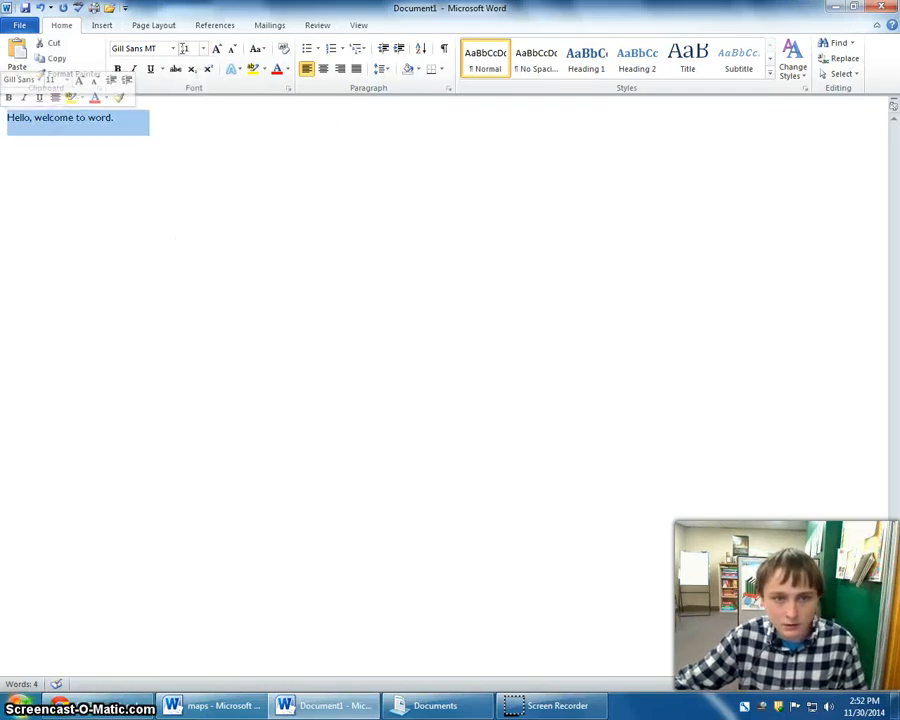
{"action": "left_click", "coordinate": [203, 49]}
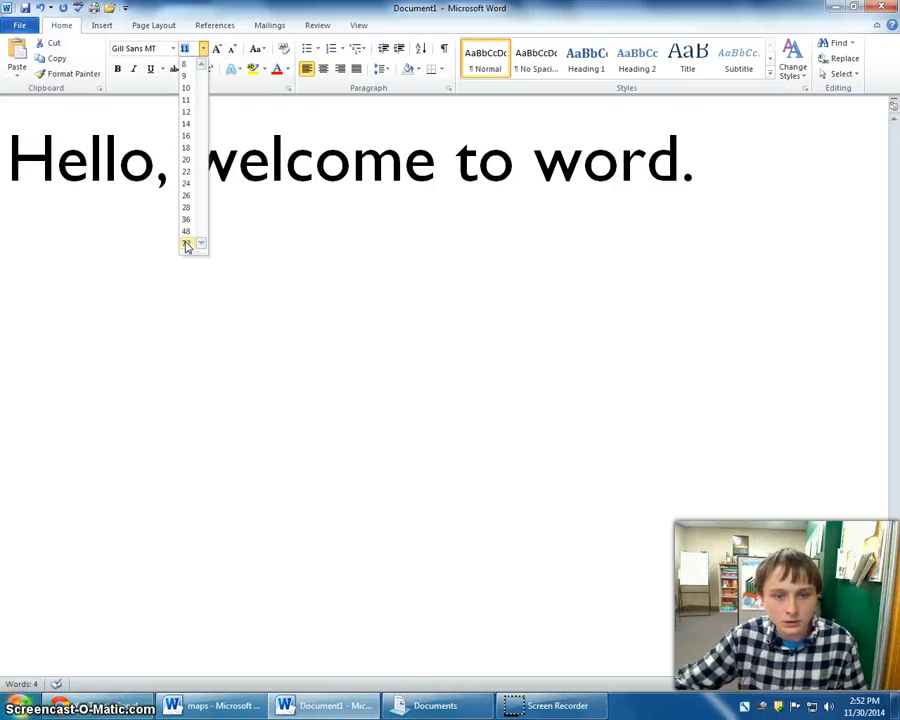
{"action": "left_click", "coordinate": [186, 246]}
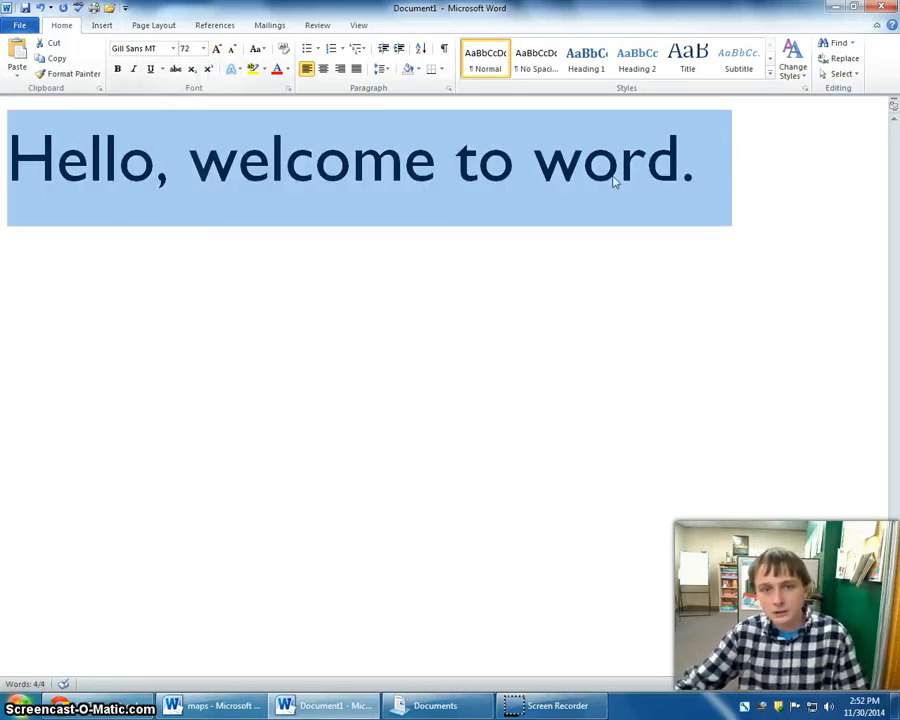
{"action": "left_click_drag", "start_coordinate": [722, 143], "coordinate": [176, 157]}
{"action": "right_click", "coordinate": [490, 184]}
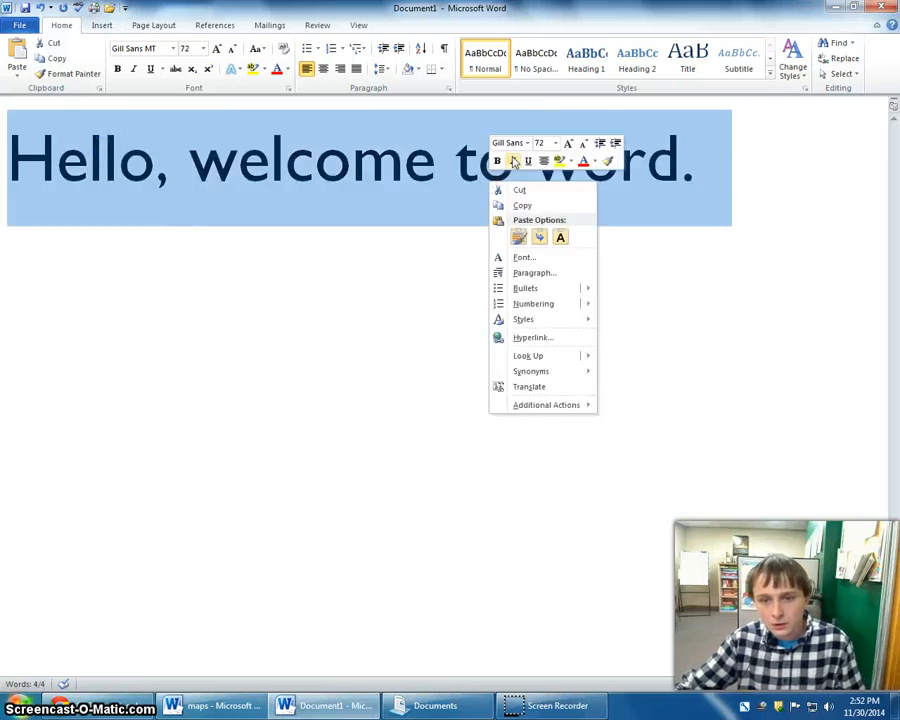
{"action": "left_click", "coordinate": [527, 144]}
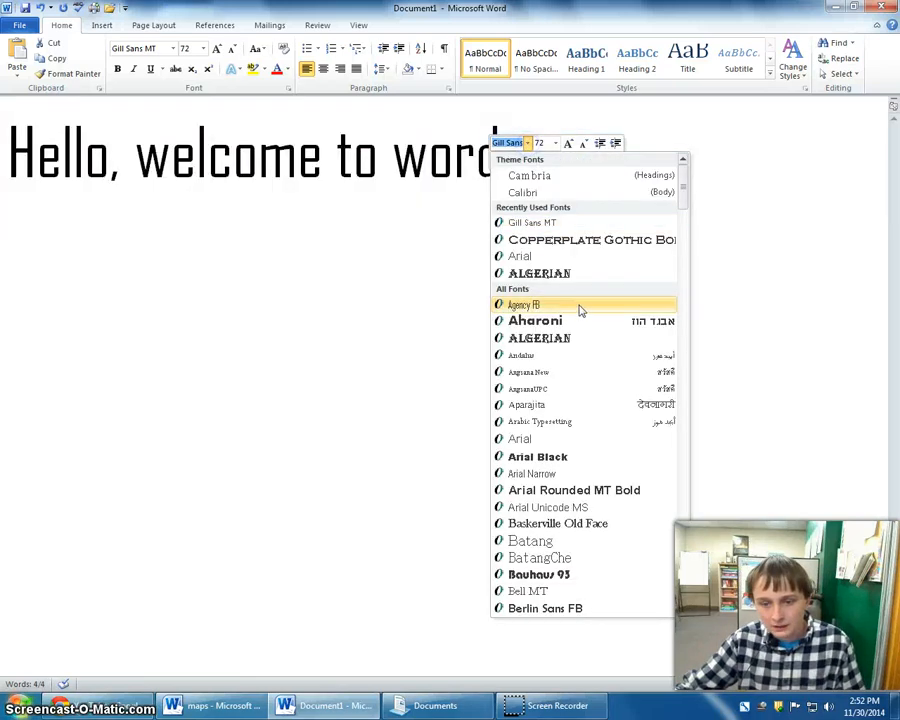
{"action": "scroll", "coordinate": [427, 212], "scroll_direction": "up", "scroll_amount": 1}
{"action": "left_click", "coordinate": [434, 147]}
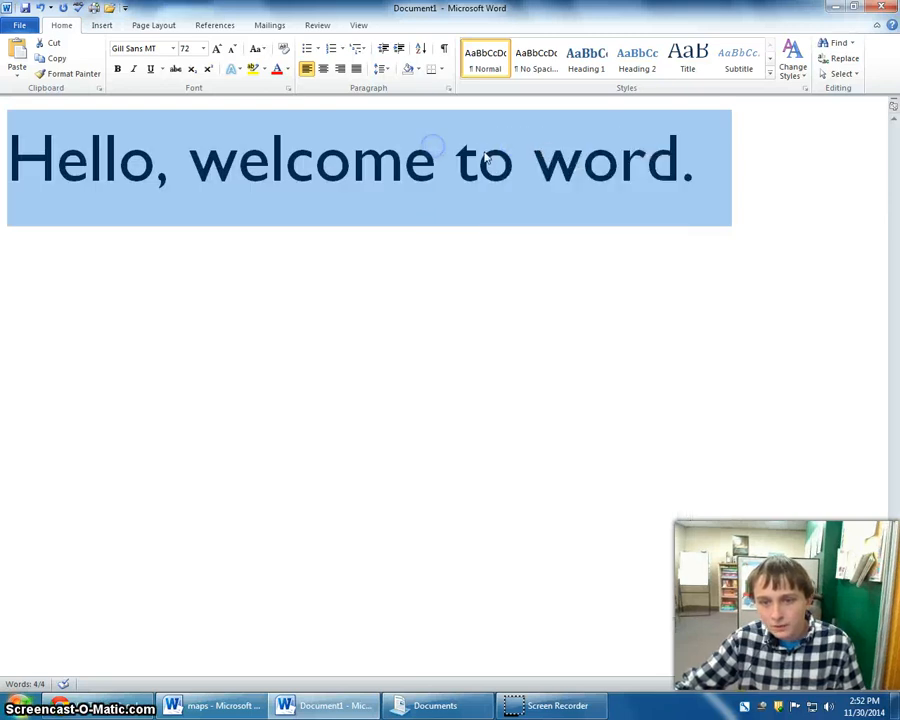
{"action": "right_click", "coordinate": [485, 153]}
{"action": "left_click", "coordinate": [347, 120]}
Set the welcome sentence's font size to 12 and deselect the text.
{"action": "left_click", "coordinate": [203, 48]}
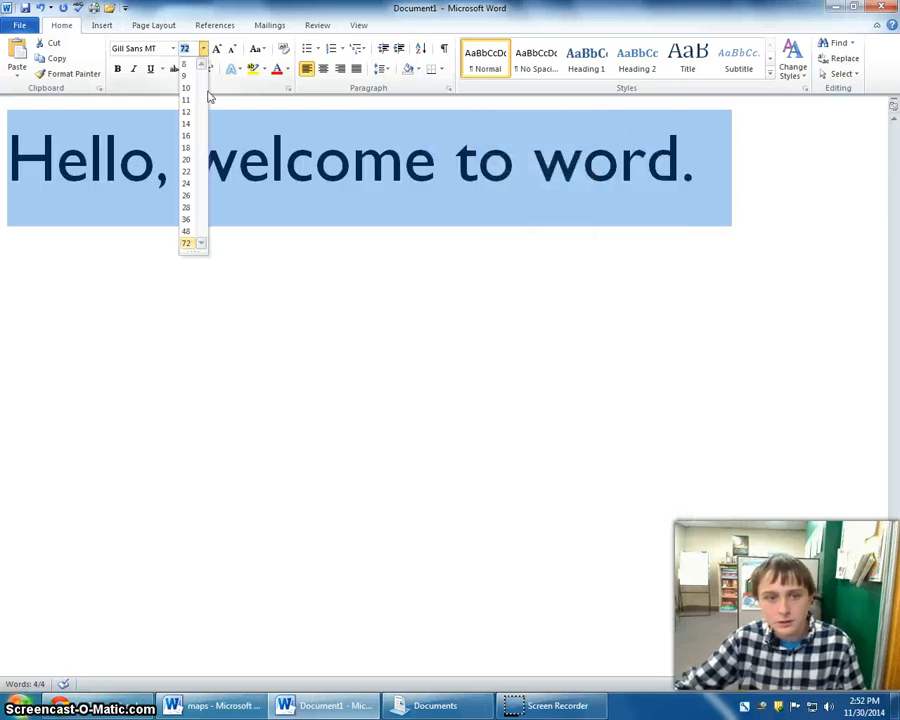
{"action": "left_click", "coordinate": [187, 112]}
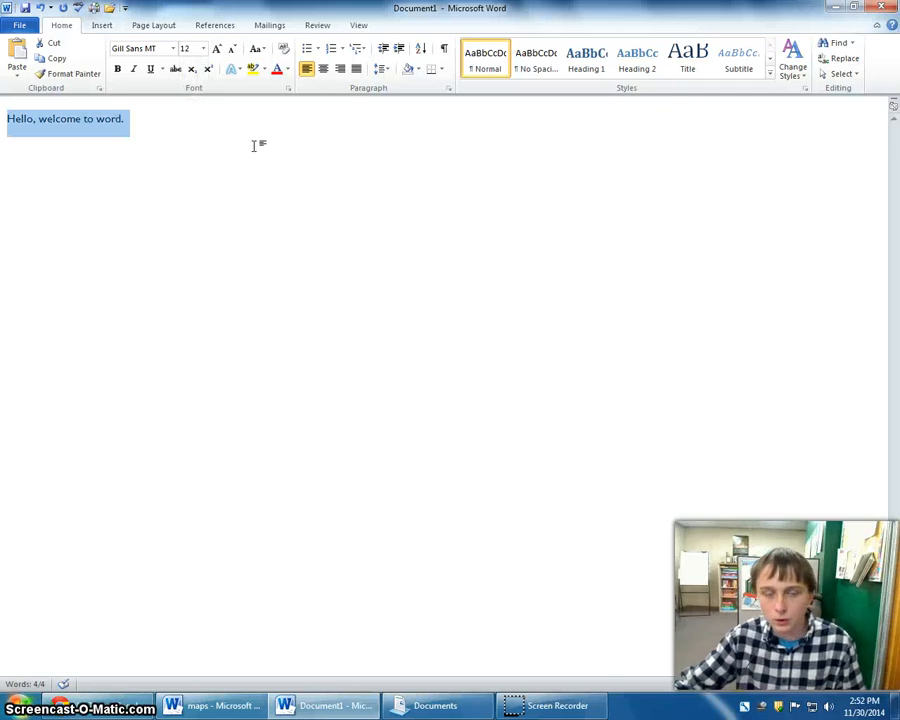
{"action": "left_click", "coordinate": [211, 128]}
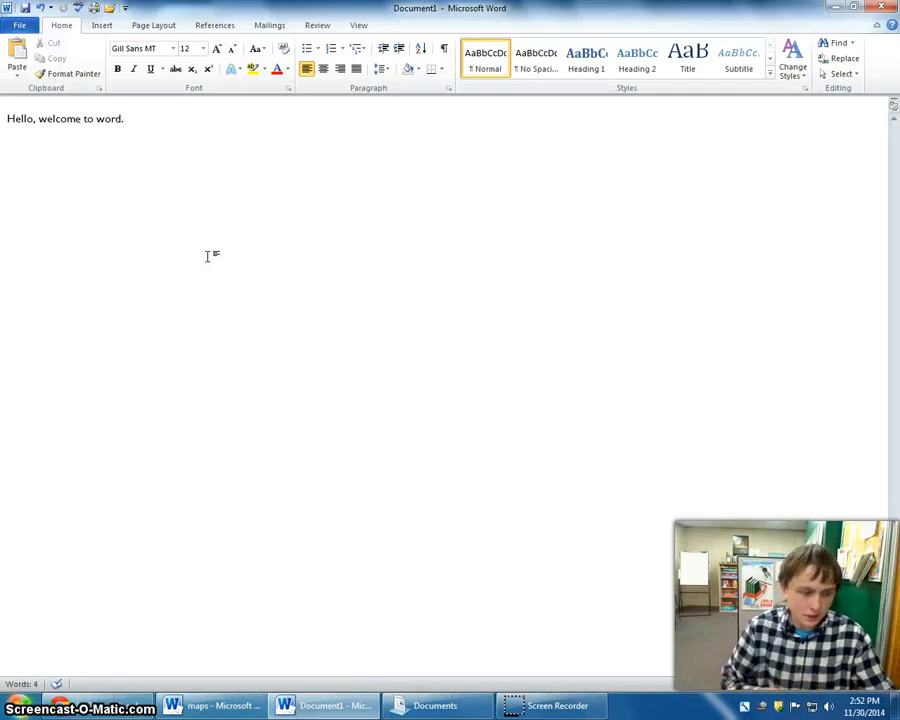
Open the existing Alphabet document from the Documents library.
{"action": "left_click", "coordinate": [22, 26]}
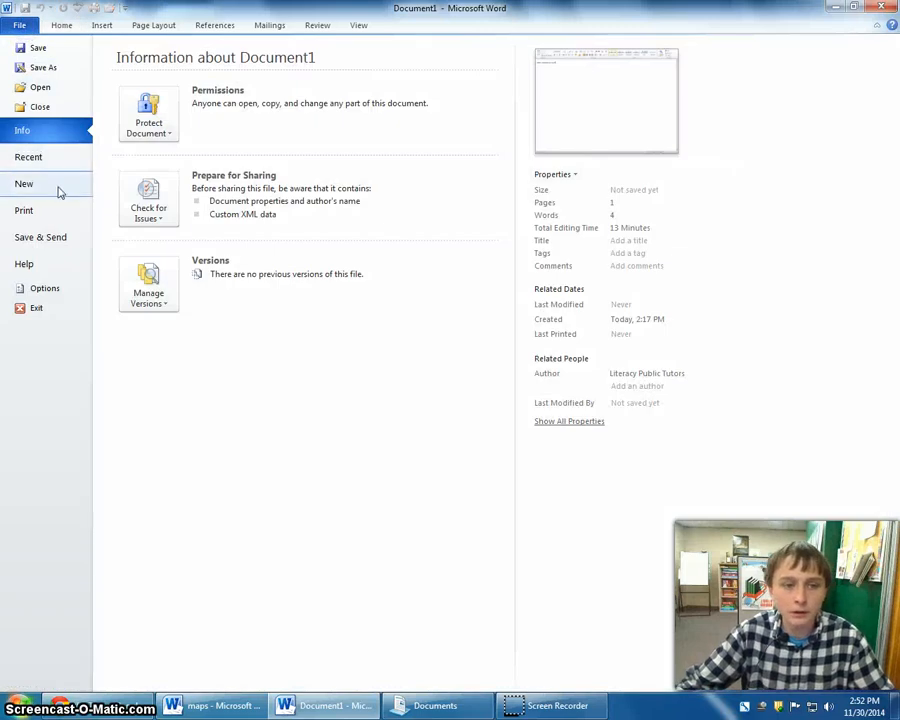
{"action": "left_click", "coordinate": [63, 91]}
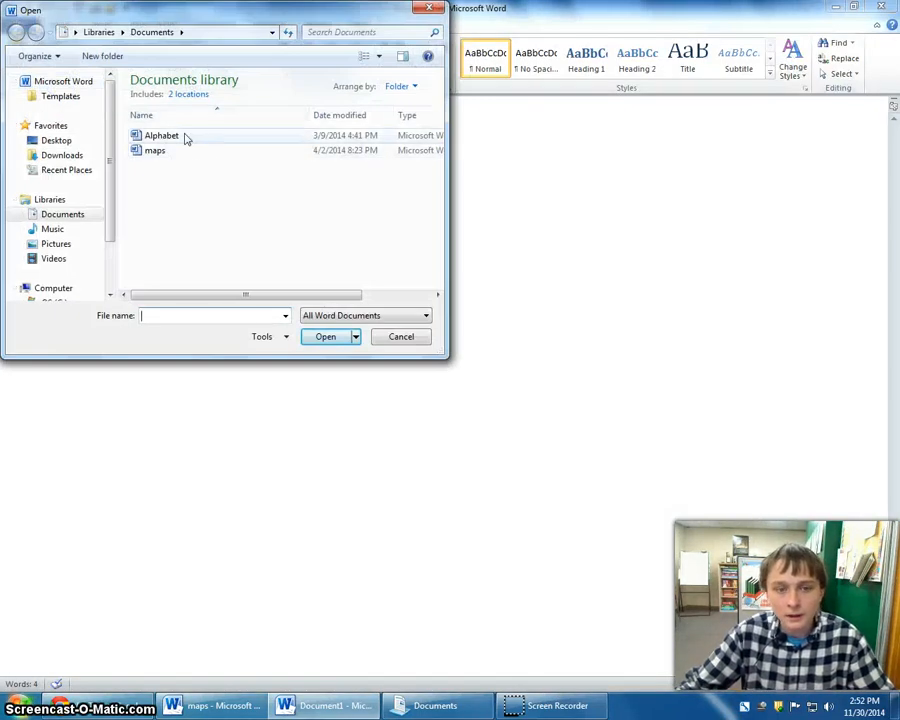
{"action": "left_click_drag", "start_coordinate": [128, 12], "coordinate": [315, 62]}
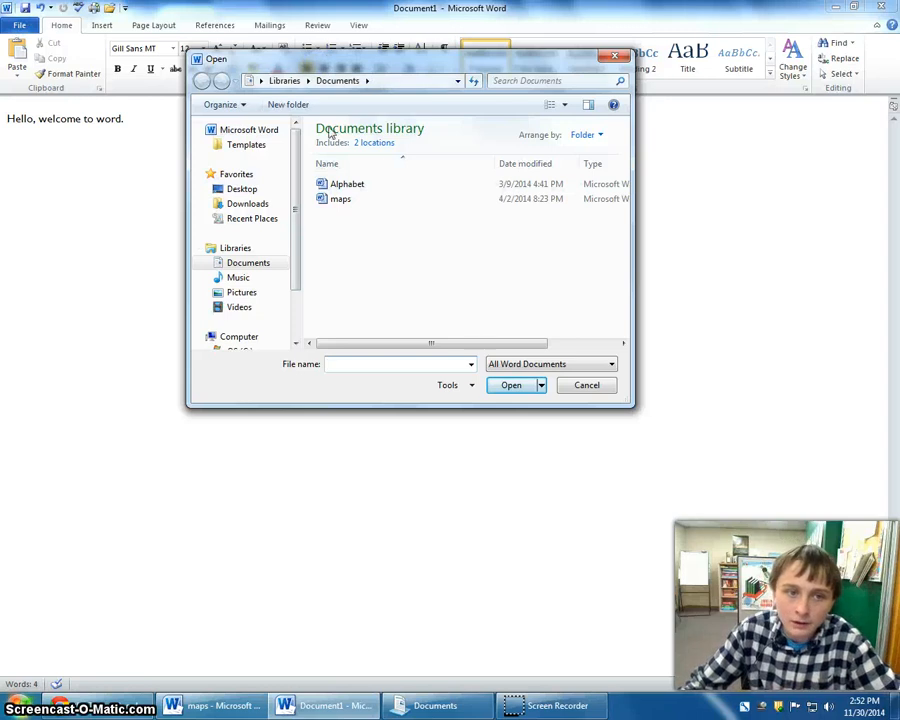
{"action": "left_click", "coordinate": [352, 186]}
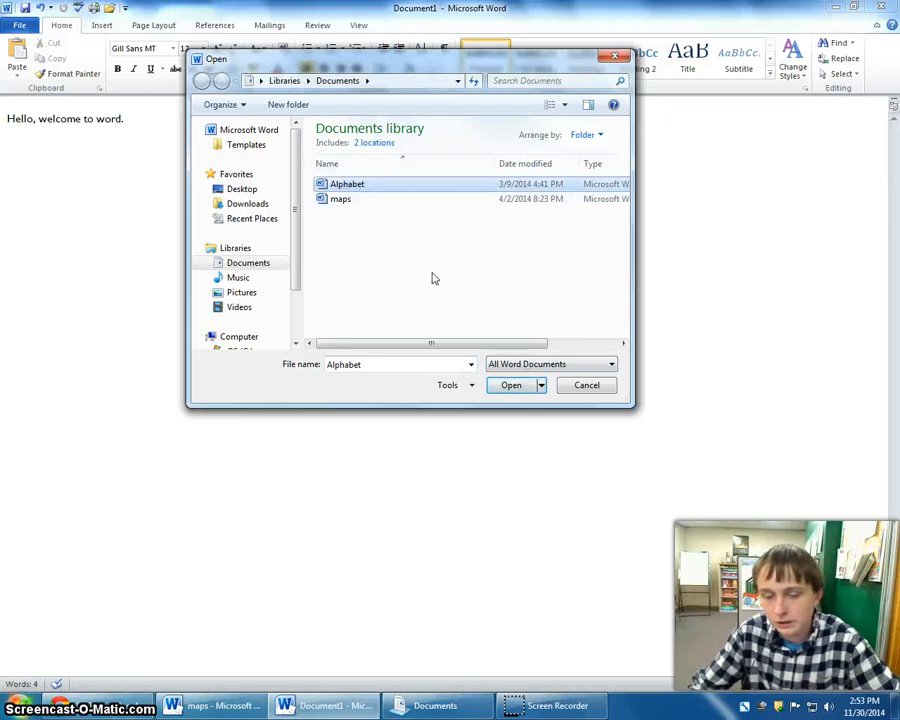
{"action": "left_click", "coordinate": [511, 386]}
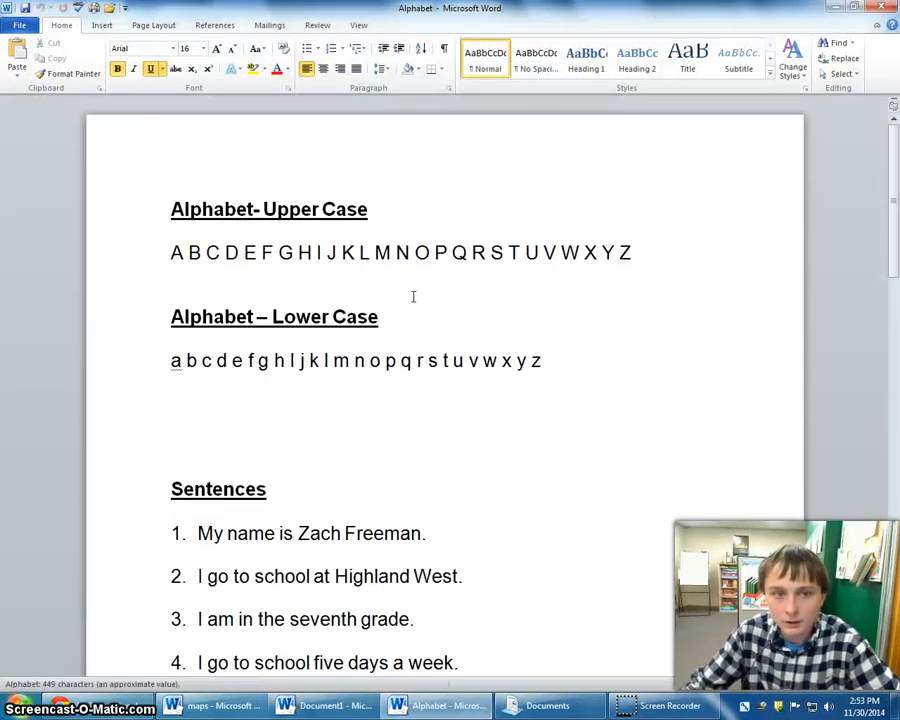
Look through the Alphabet document's upper case, lower case, sentences and paragraph sections.
{"action": "scroll", "coordinate": [463, 293], "scroll_direction": "down", "scroll_amount": 8}
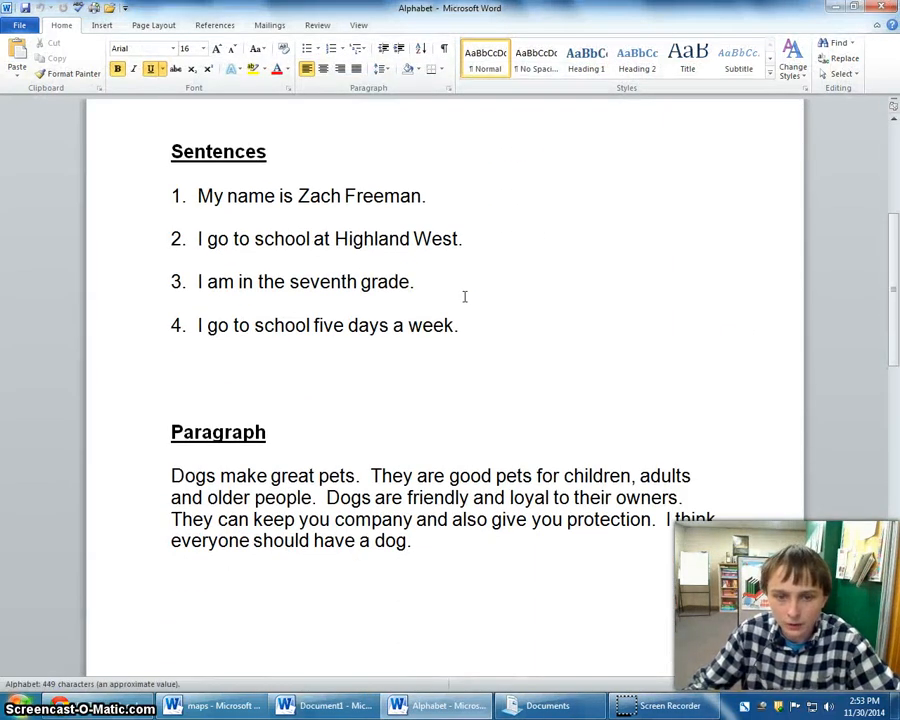
{"action": "scroll", "coordinate": [463, 317], "scroll_direction": "down", "scroll_amount": 7}
{"action": "scroll", "coordinate": [450, 360], "scroll_direction": "up", "scroll_amount": 5}
{"action": "scroll", "coordinate": [450, 363], "scroll_direction": "up", "scroll_amount": 8}
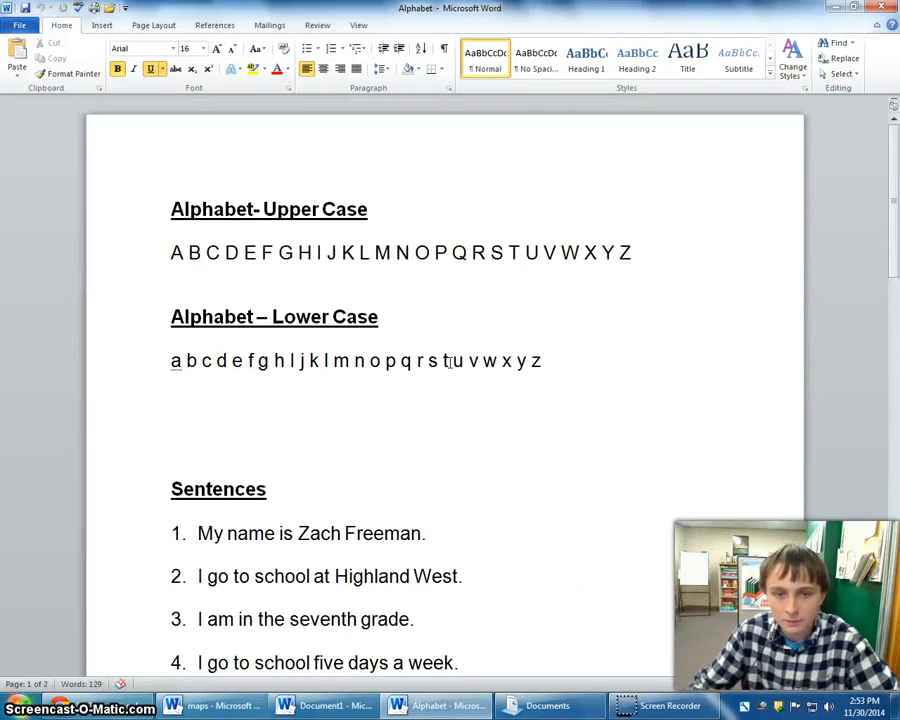
{"action": "left_click_drag", "start_coordinate": [183, 208], "coordinate": [290, 251]}
{"action": "left_click", "coordinate": [382, 271]}
{"action": "scroll", "coordinate": [197, 215], "scroll_direction": "down", "scroll_amount": 1}
{"action": "scroll", "coordinate": [190, 218], "scroll_direction": "up", "scroll_amount": 1}
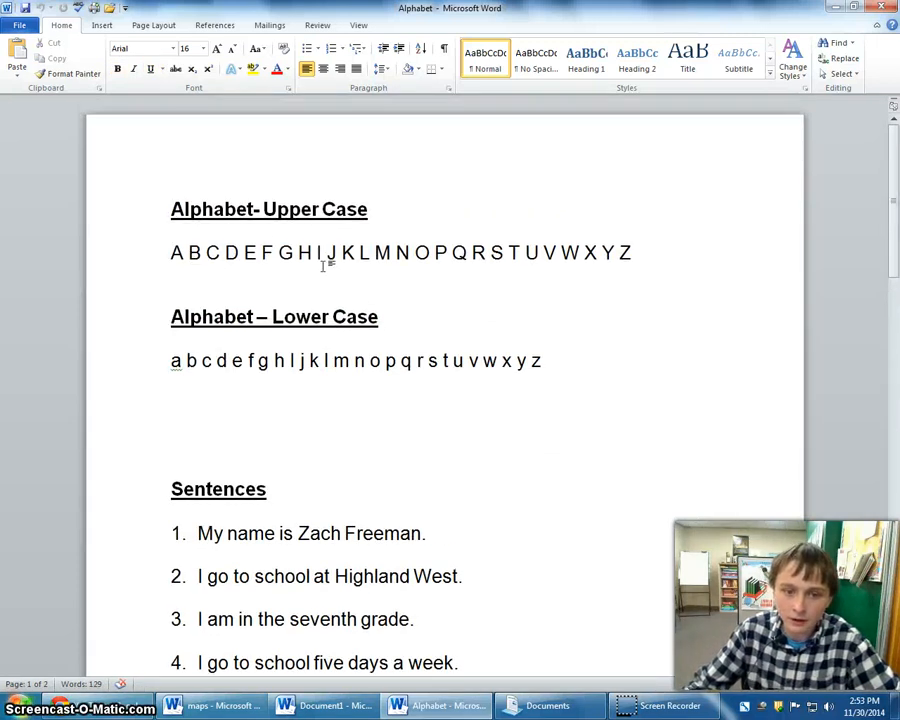
{"action": "scroll", "coordinate": [268, 240], "scroll_direction": "down", "scroll_amount": 3}
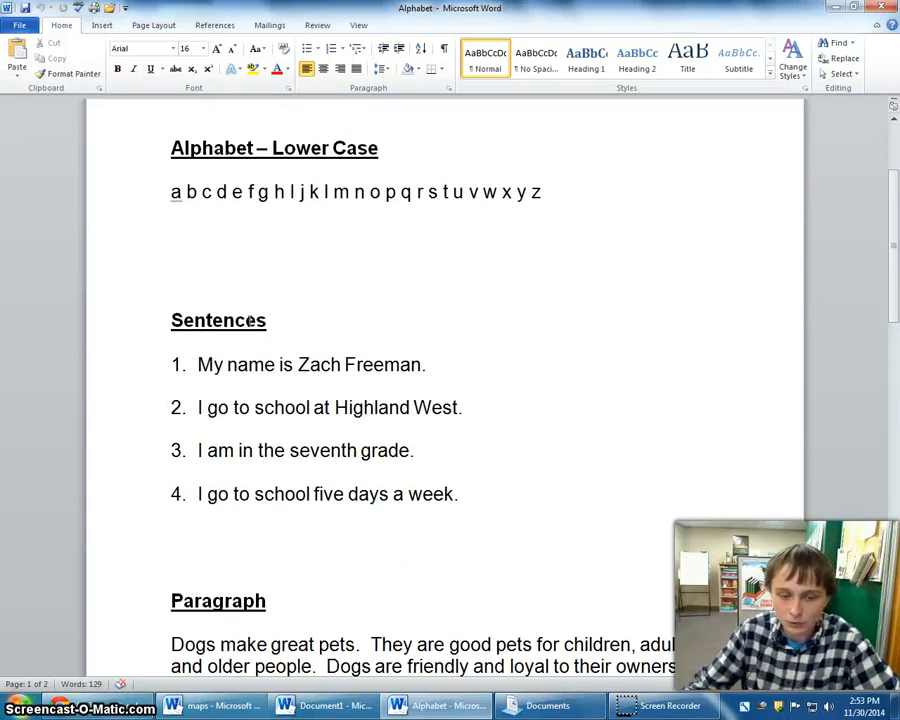
{"action": "scroll", "coordinate": [256, 338], "scroll_direction": "down", "scroll_amount": 3}
{"action": "scroll", "coordinate": [455, 325], "scroll_direction": "up", "scroll_amount": 6}
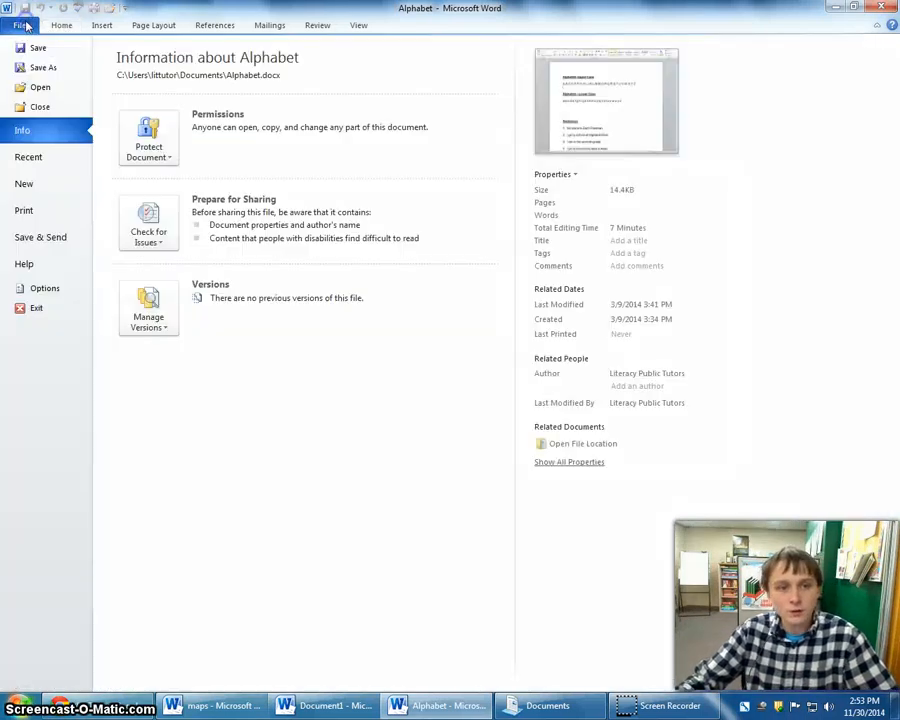
Save a copy of the Alphabet document in the Documents library under the file name AlphabetMadeByMe.
{"action": "left_click", "coordinate": [19, 24]}
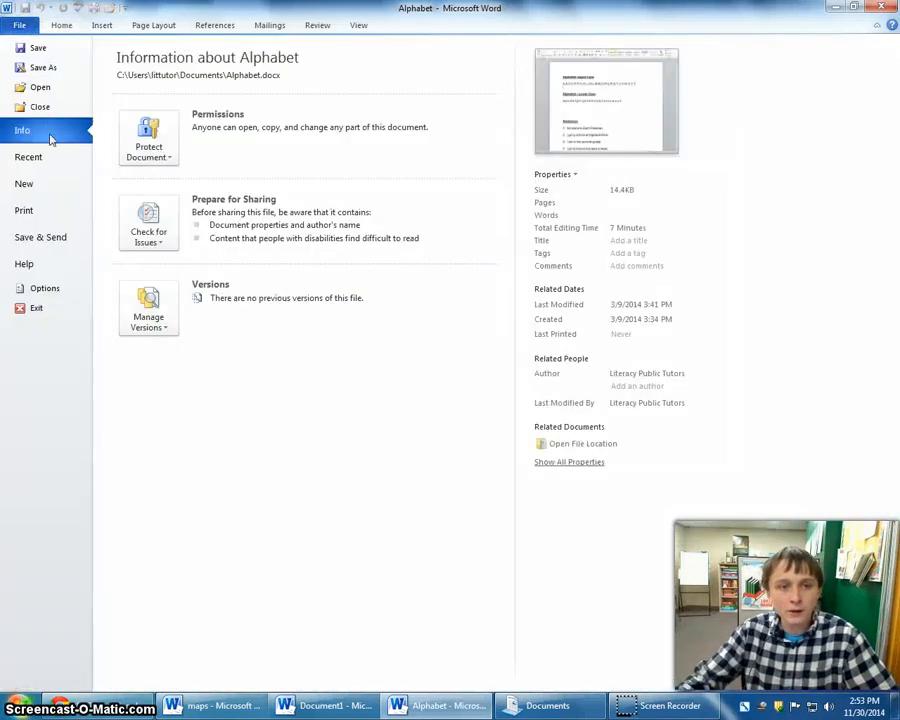
{"action": "left_click", "coordinate": [45, 67]}
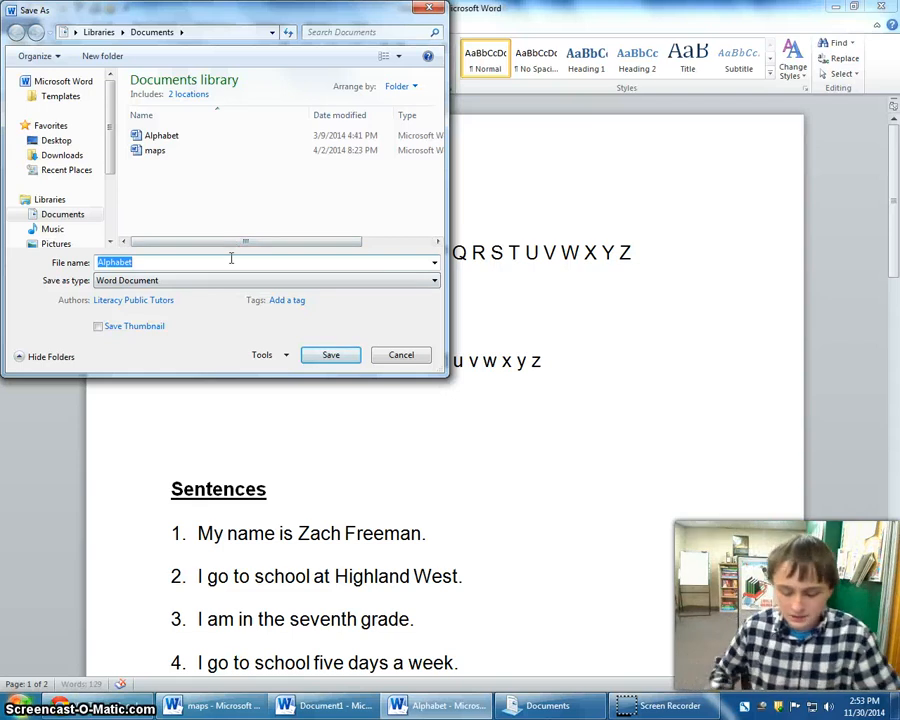
{"action": "key", "text": "BackSpace"}
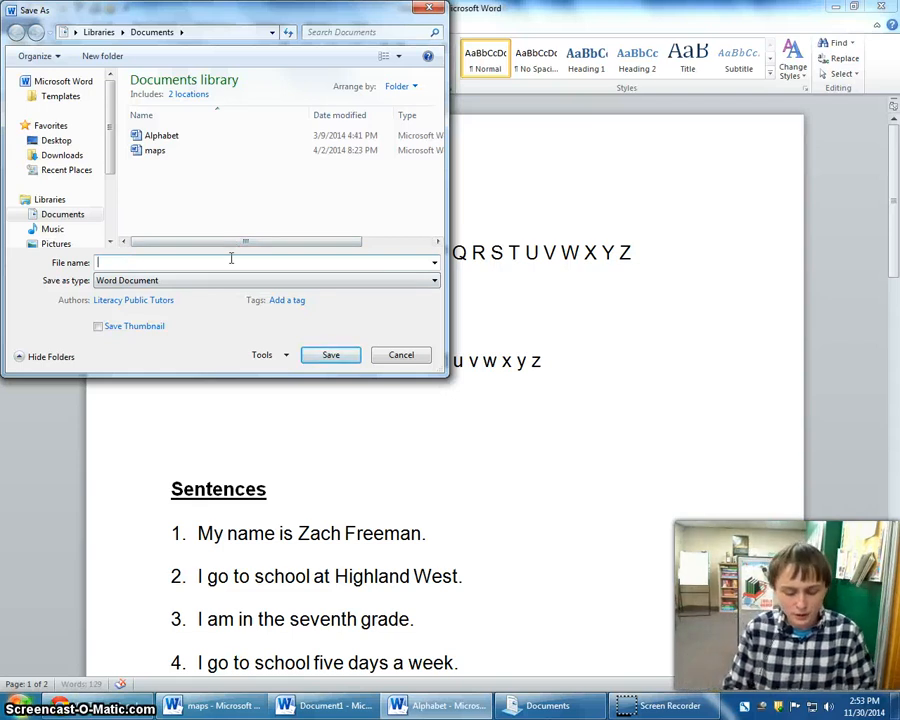
{"action": "type", "text": "Alph"}
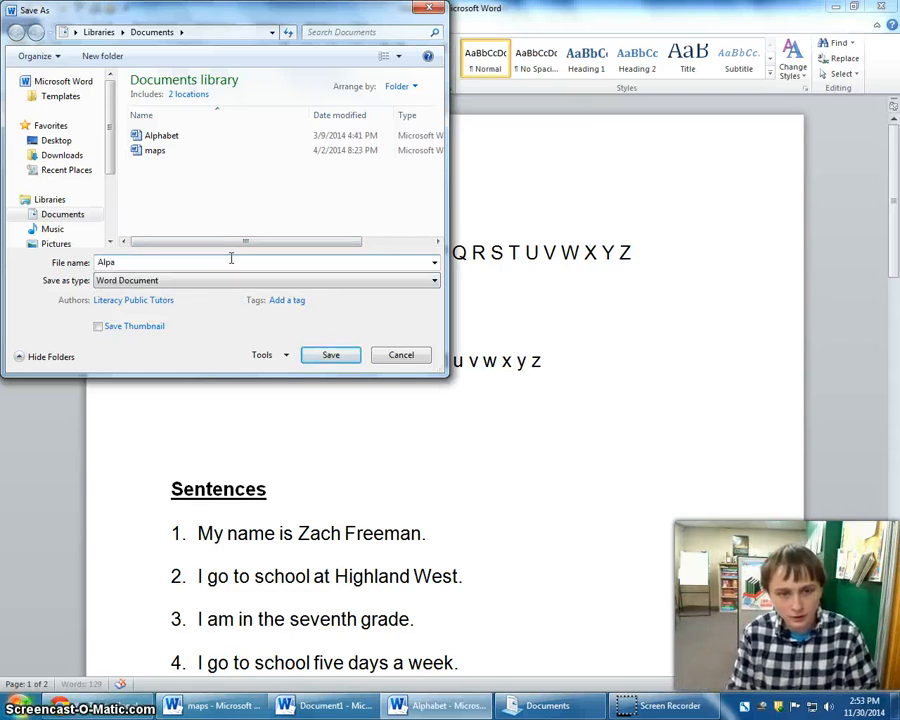
{"action": "type", "text": "abetMadeByMe"}
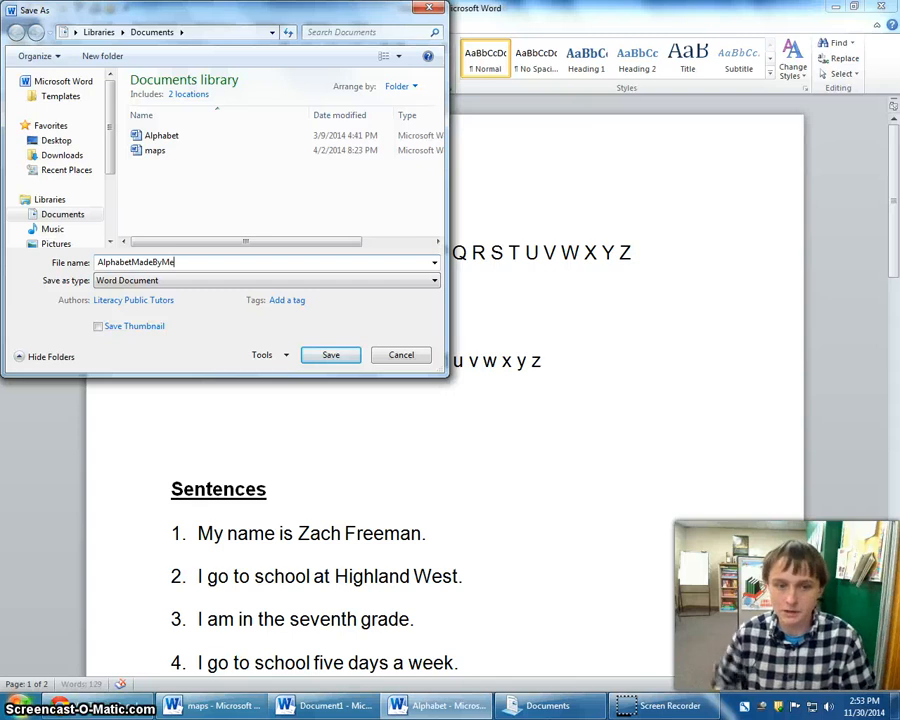
{"action": "left_click", "coordinate": [331, 355]}
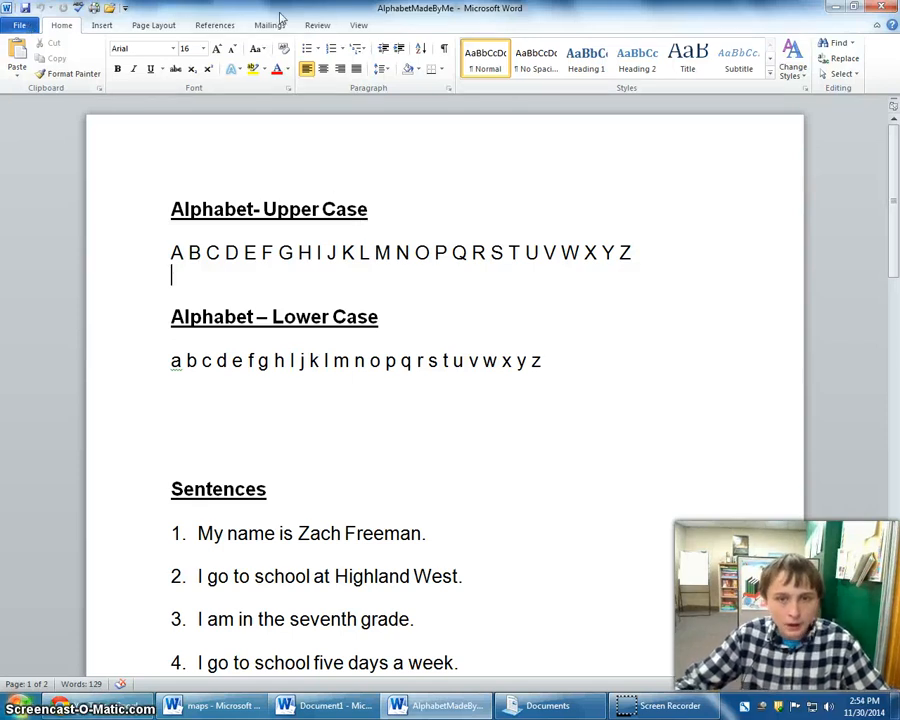
Minimize the open windows to show the desktop.
{"action": "left_click", "coordinate": [18, 708]}
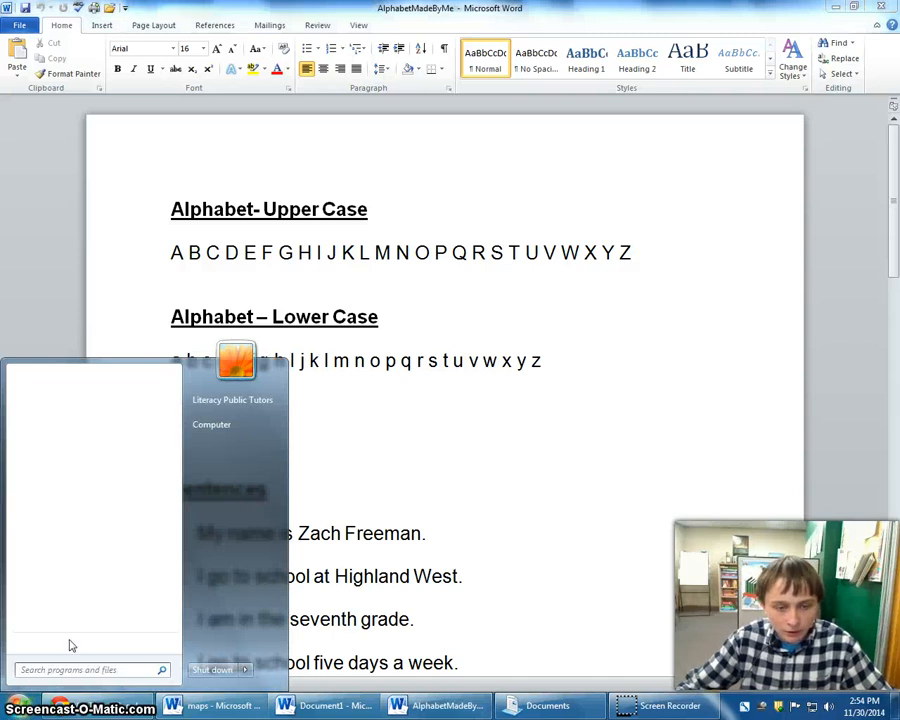
{"action": "left_click", "coordinate": [699, 326]}
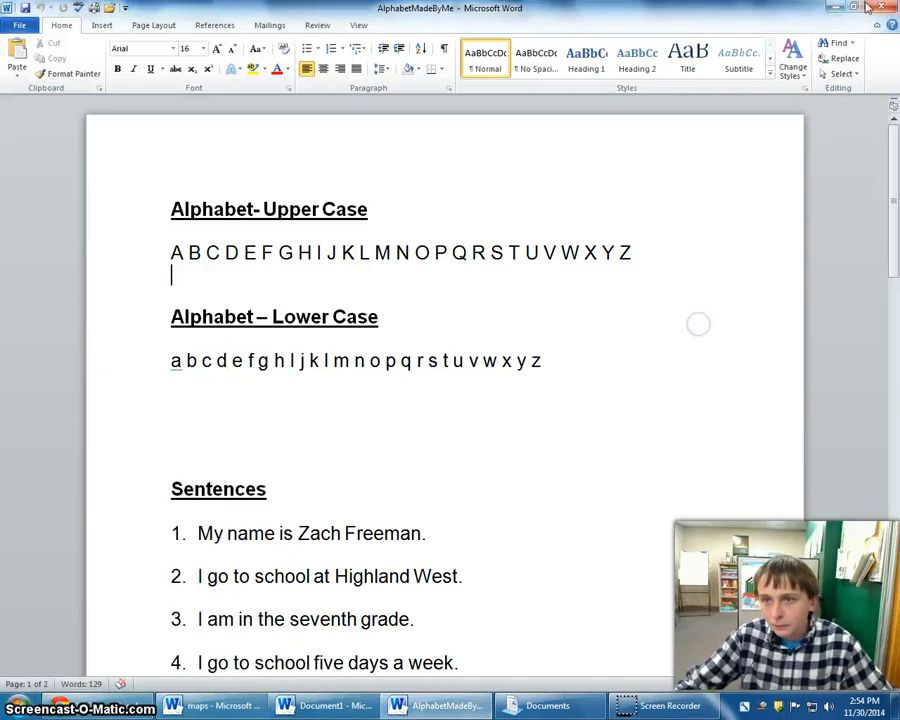
{"action": "left_click", "coordinate": [837, 7]}
{"action": "left_click", "coordinate": [837, 7]}
{"action": "left_click", "coordinate": [834, 7]}
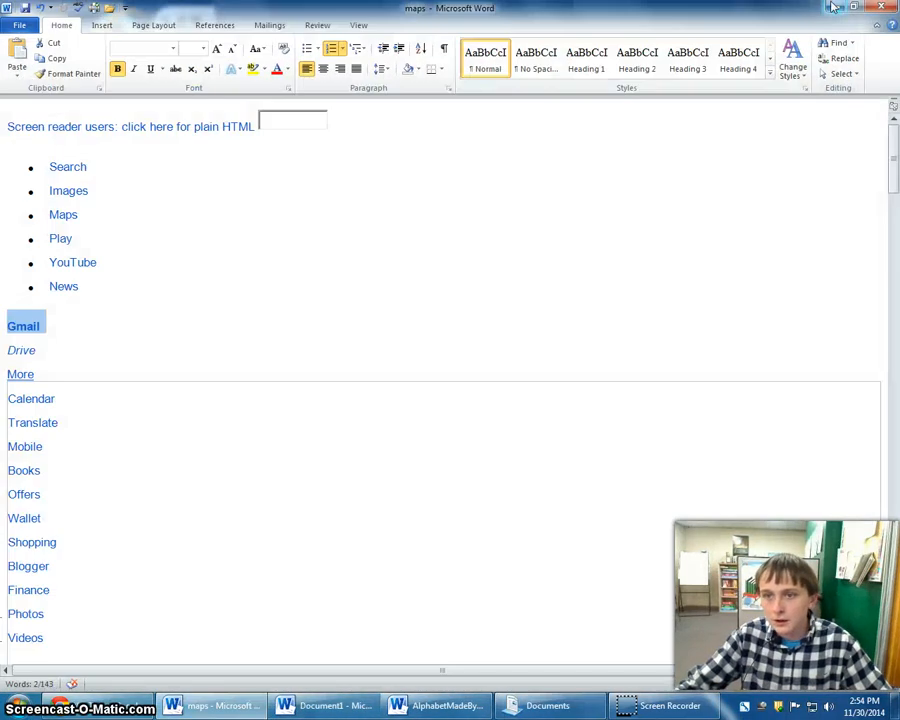
{"action": "left_click", "coordinate": [832, 7]}
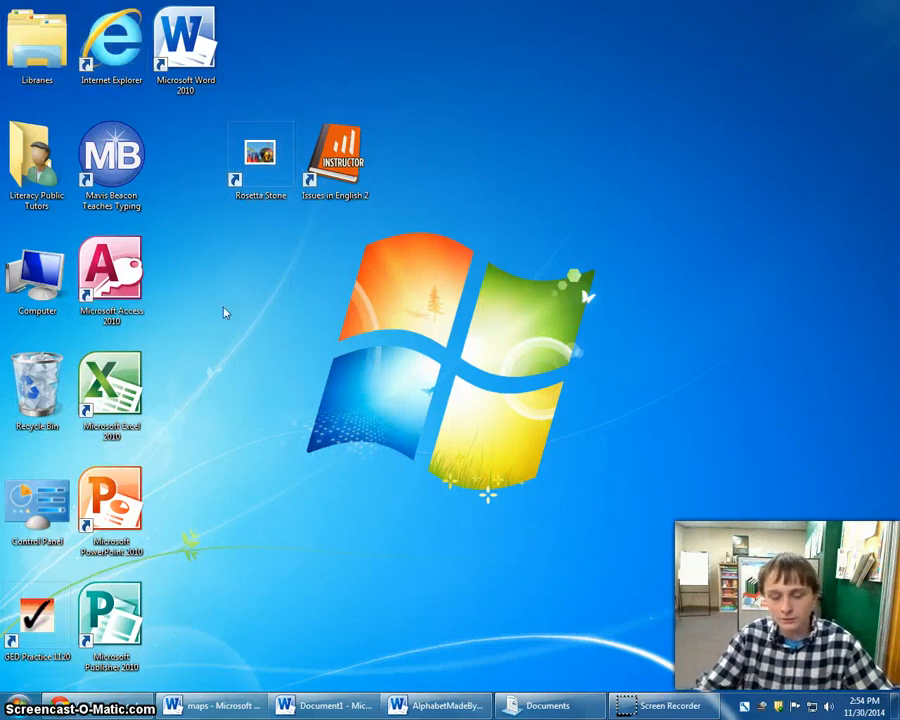
Restore the AlphabetMadeByMe document, start Save As, and look over the available save locations.
{"action": "left_click", "coordinate": [481, 703]}
{"action": "left_click", "coordinate": [20, 20]}
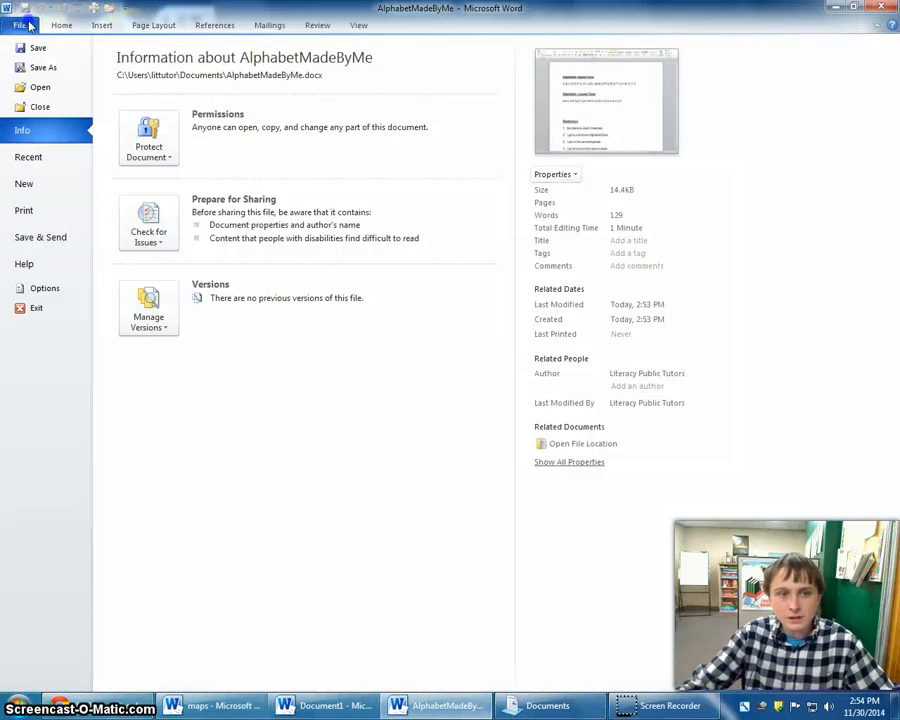
{"action": "left_click", "coordinate": [52, 68]}
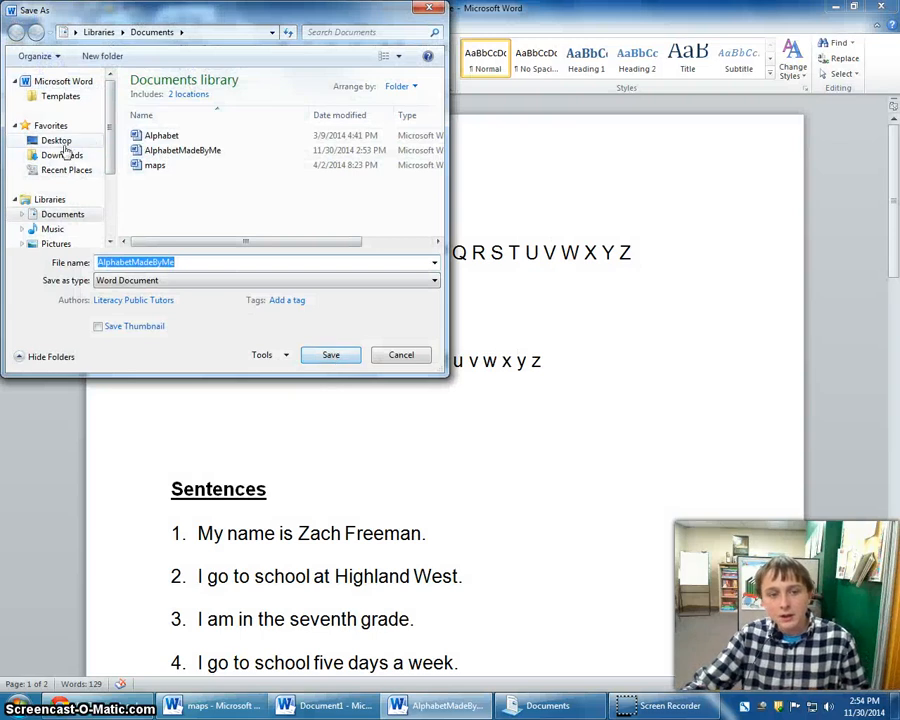
{"action": "mouse_move", "coordinate": [110, 115]}
{"action": "left_mouse_down"}
{"action": "mouse_move", "coordinate": [110, 176]}
{"action": "mouse_move", "coordinate": [108, 85]}
{"action": "mouse_move", "coordinate": [110, 150]}
{"action": "mouse_move", "coordinate": [111, 99]}
{"action": "left_mouse_up"}
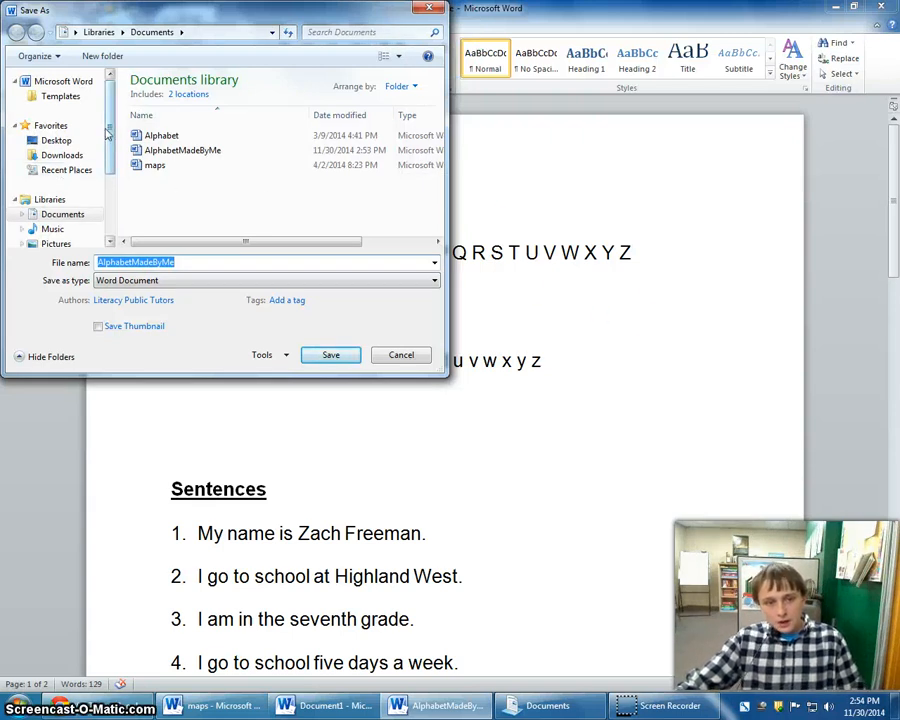
{"action": "mouse_move", "coordinate": [110, 130]}
{"action": "left_mouse_down"}
{"action": "mouse_move", "coordinate": [113, 178]}
{"action": "mouse_move", "coordinate": [113, 120]}
{"action": "left_mouse_up"}
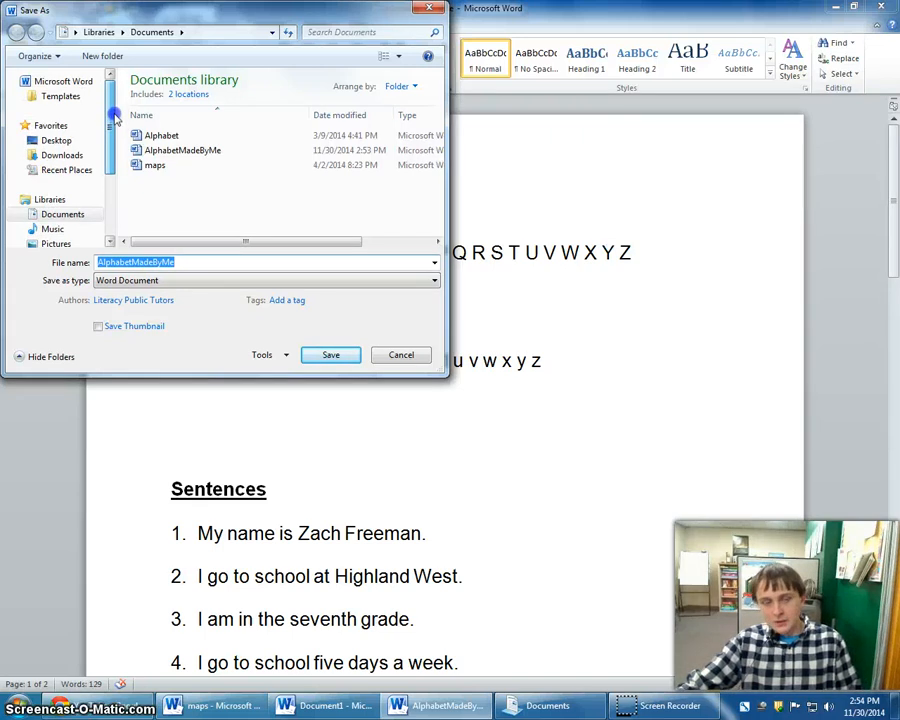
{"action": "mouse_move", "coordinate": [114, 118]}
{"action": "left_mouse_down"}
{"action": "mouse_move", "coordinate": [104, 174]}
{"action": "mouse_move", "coordinate": [115, 120]}
{"action": "left_mouse_up"}
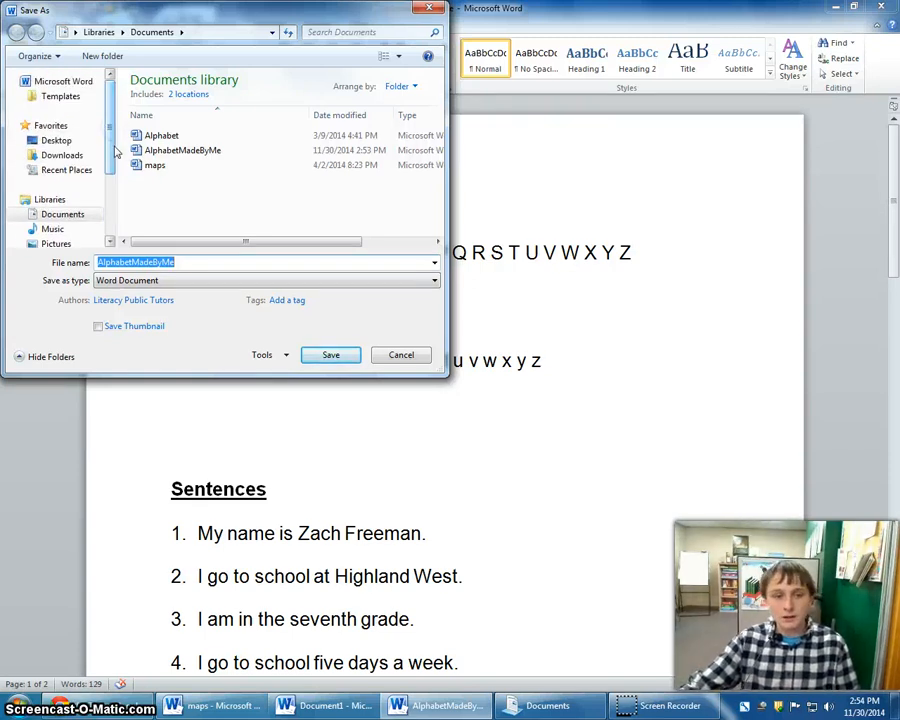
{"action": "mouse_move", "coordinate": [108, 114]}
{"action": "left_mouse_down"}
{"action": "mouse_move", "coordinate": [106, 130]}
{"action": "mouse_move", "coordinate": [94, 104]}
{"action": "left_mouse_up"}
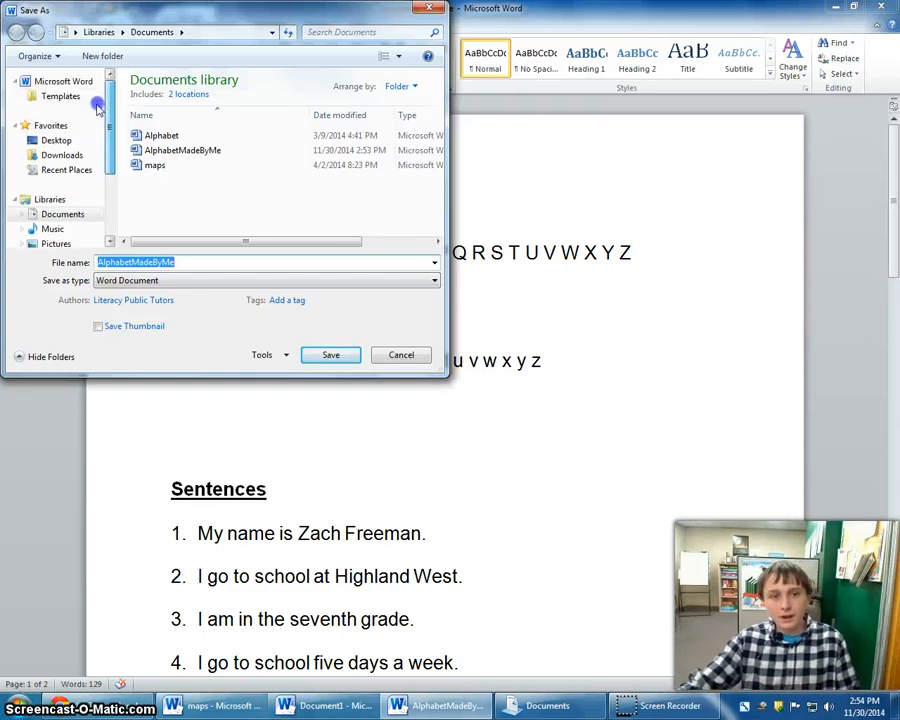
Try to save AlphabetMadeByMe as a Word document on the Desktop, accept My Documents as the alternative folder, and cancel the save.
{"action": "left_click", "coordinate": [70, 155]}
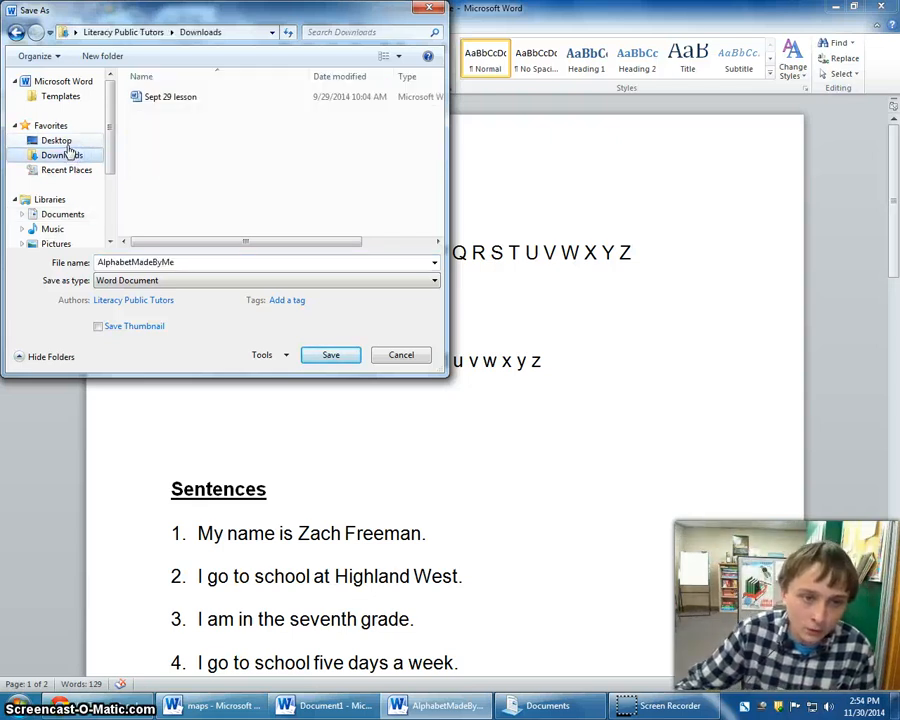
{"action": "left_click", "coordinate": [78, 142]}
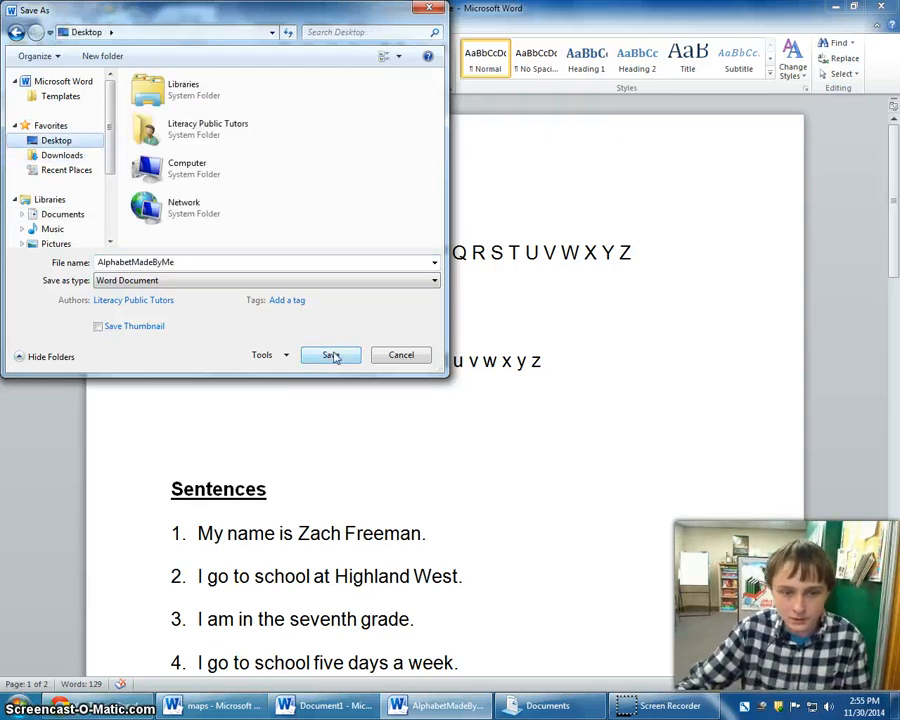
{"action": "left_click", "coordinate": [332, 355]}
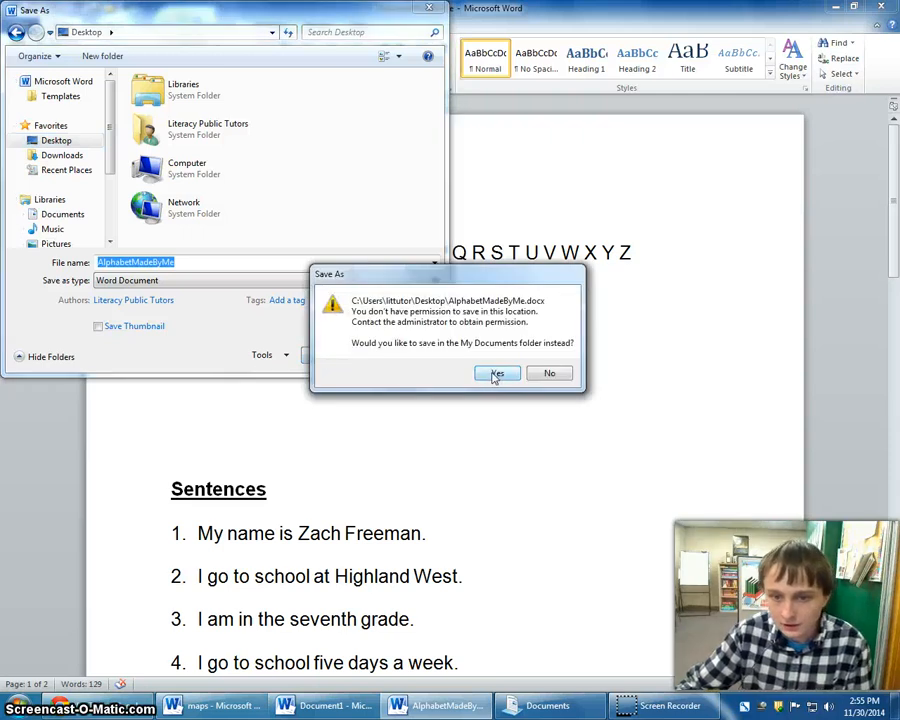
{"action": "left_click", "coordinate": [496, 373]}
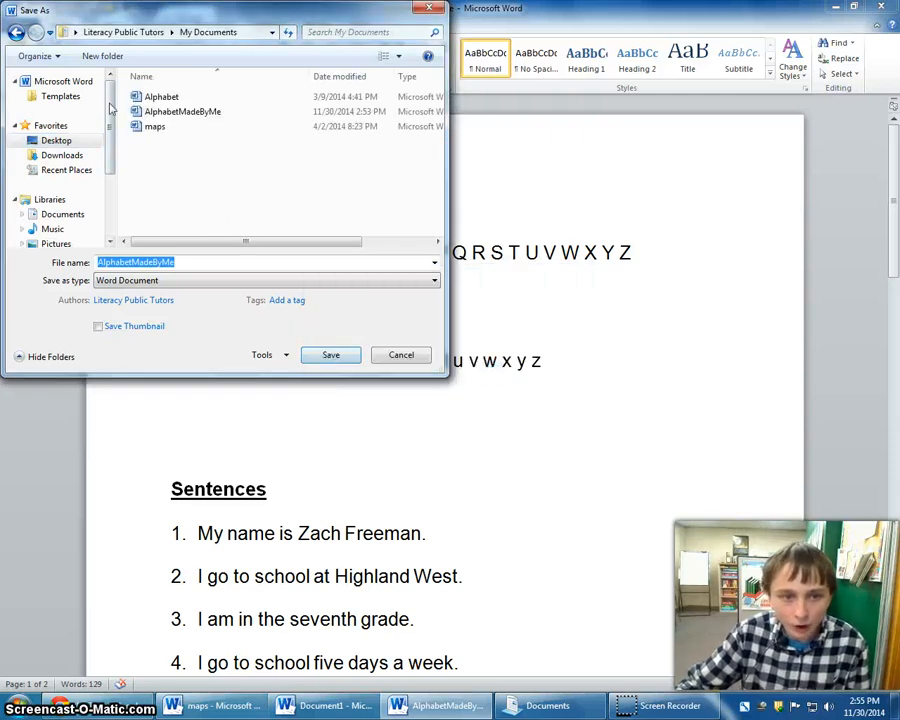
{"action": "left_click", "coordinate": [400, 355]}
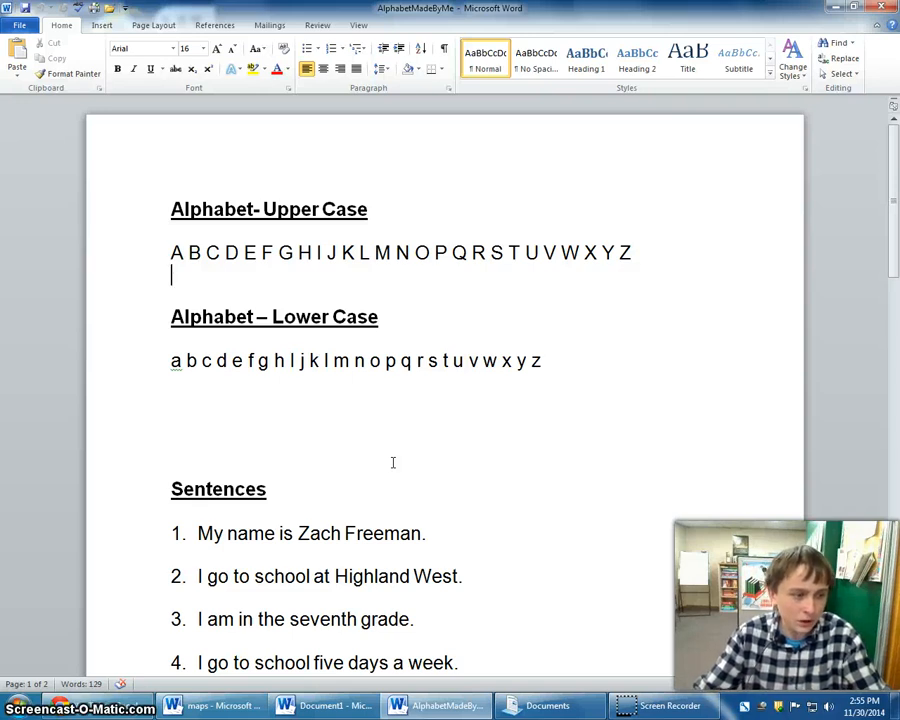
Print one copy of all pages of the AlphabetMadeByMe document.
{"action": "left_click", "coordinate": [16, 25]}
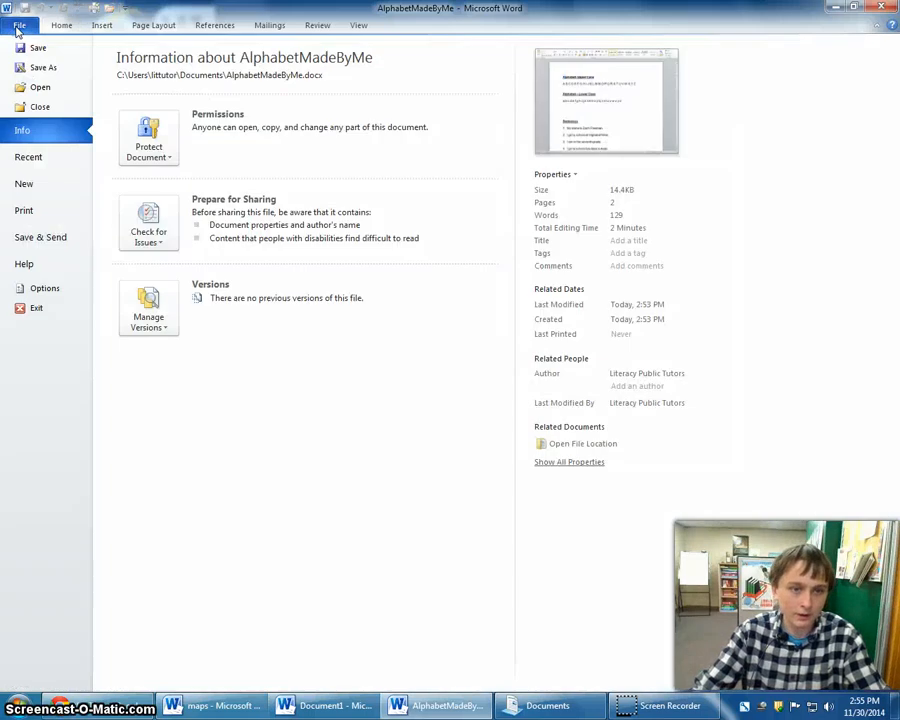
{"action": "left_click", "coordinate": [28, 212]}
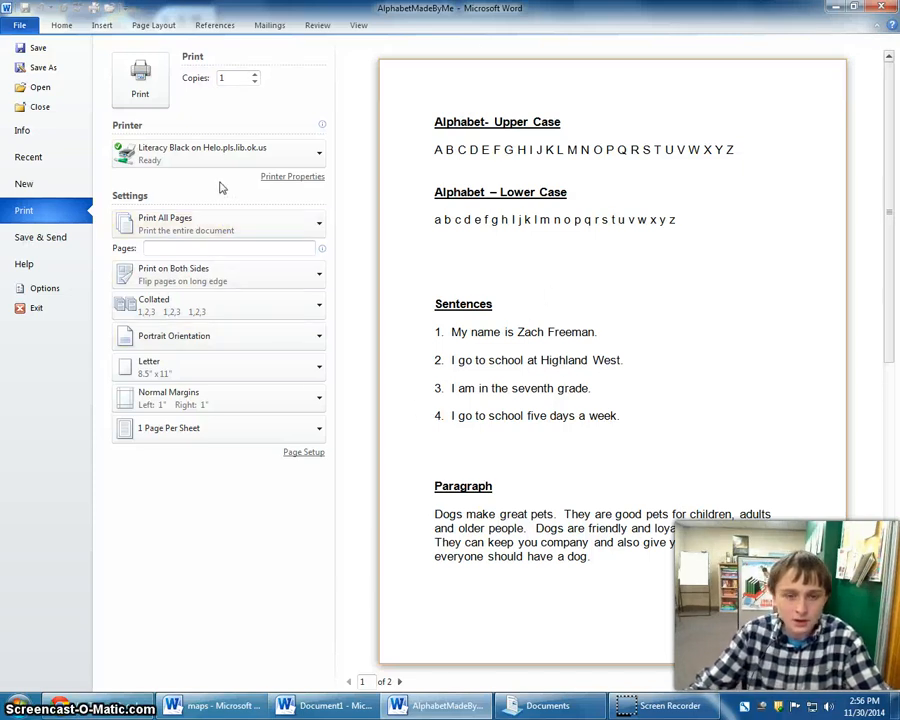
{"action": "left_click", "coordinate": [163, 80]}
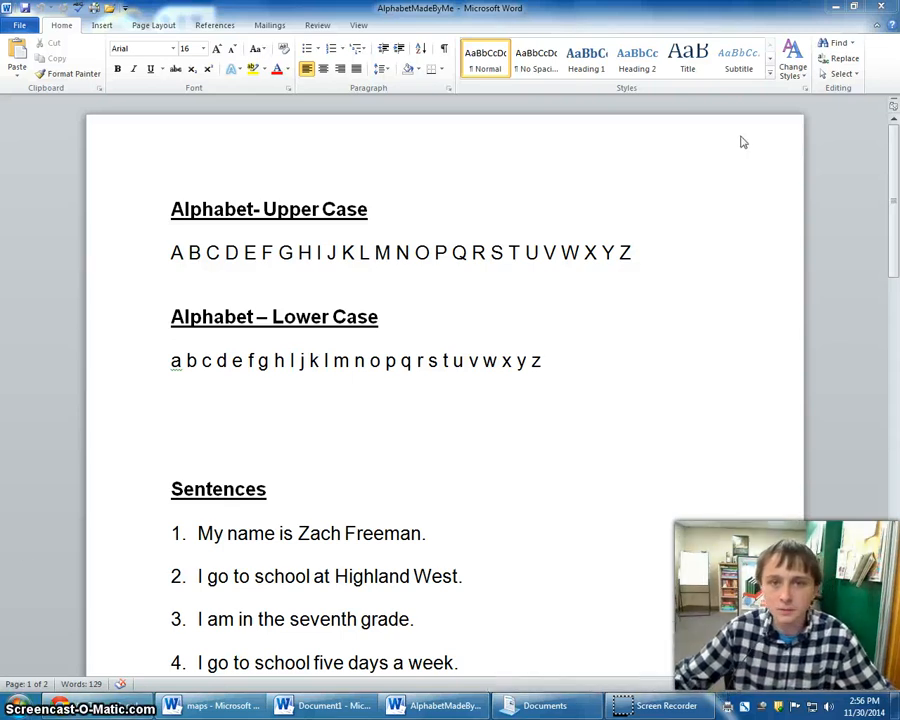
Minimize the Word document and open the Documents library from Libraries on the desktop.
{"action": "left_click", "coordinate": [18, 702]}
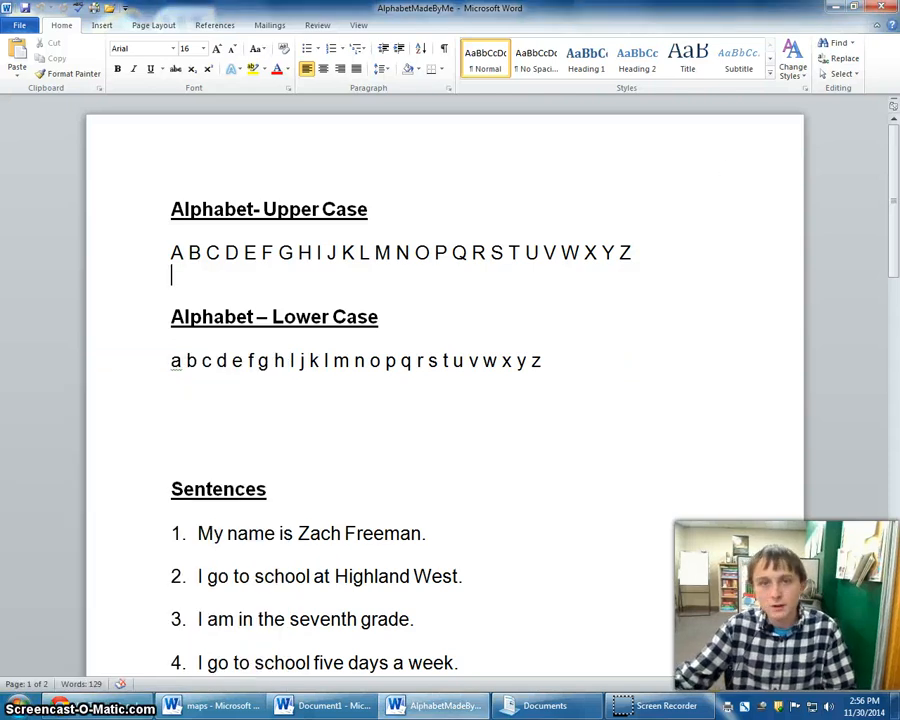
{"action": "left_click", "coordinate": [838, 7]}
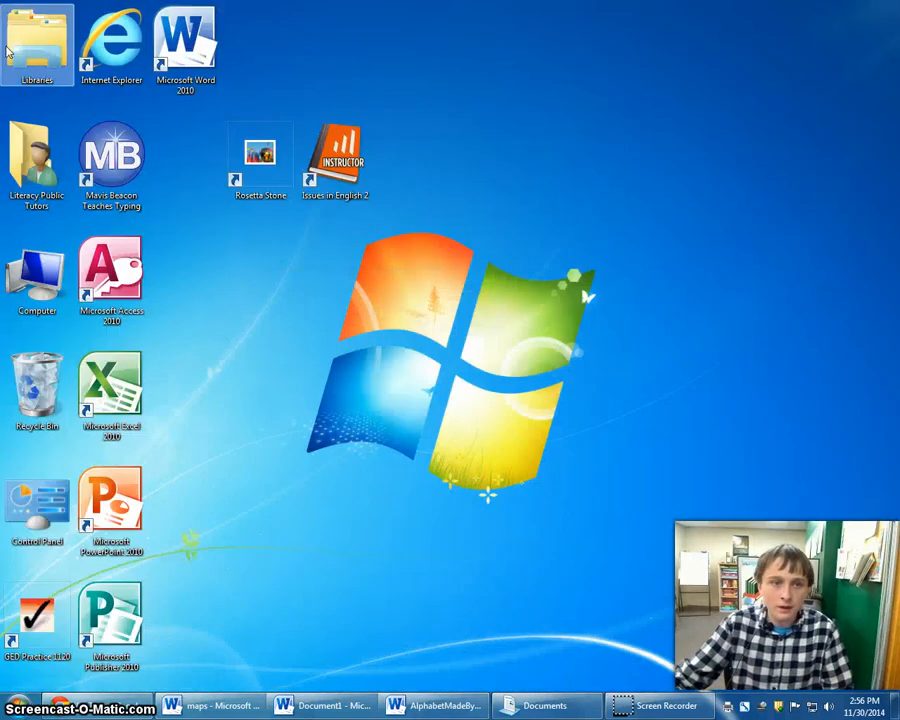
{"action": "double_click", "coordinate": [12, 50]}
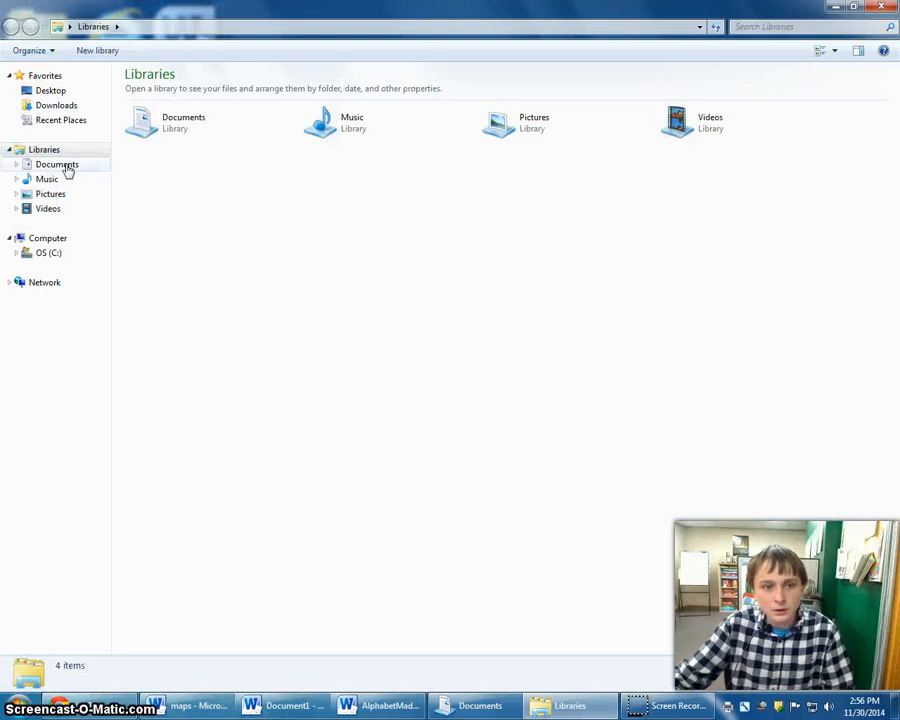
{"action": "left_click", "coordinate": [66, 168]}
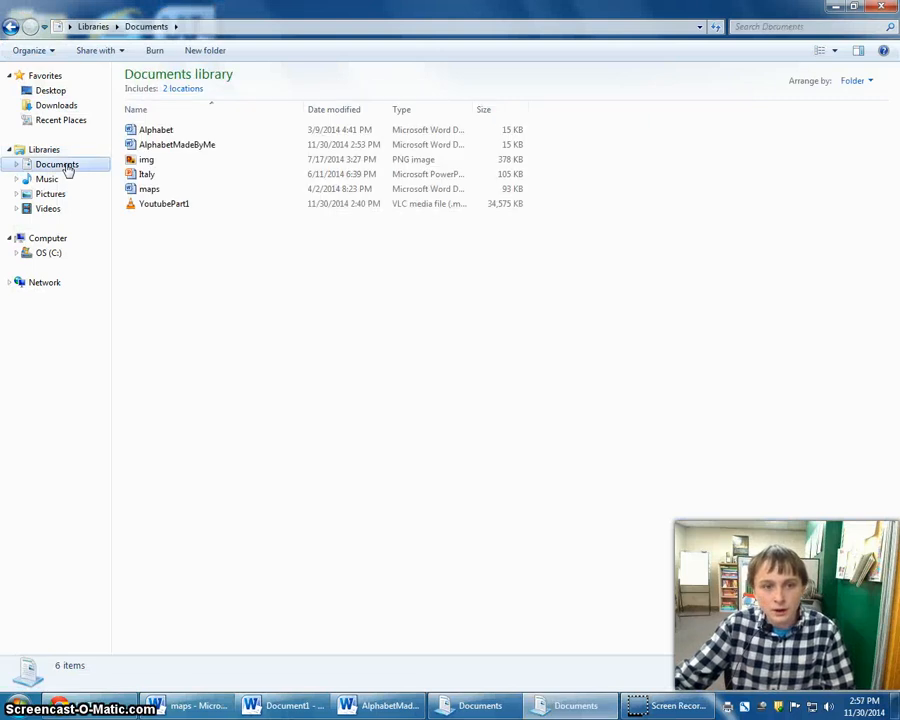
Try to delete the AlphabetMadeByMe file from the Documents library while it is still open in Word.
{"action": "left_click", "coordinate": [201, 146]}
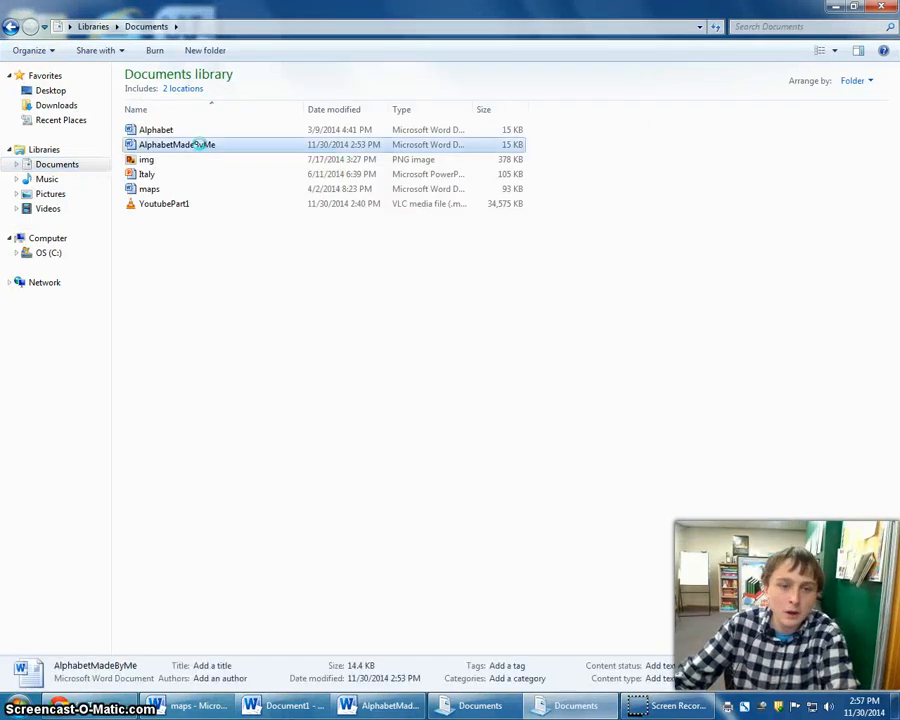
{"action": "right_click", "coordinate": [201, 146]}
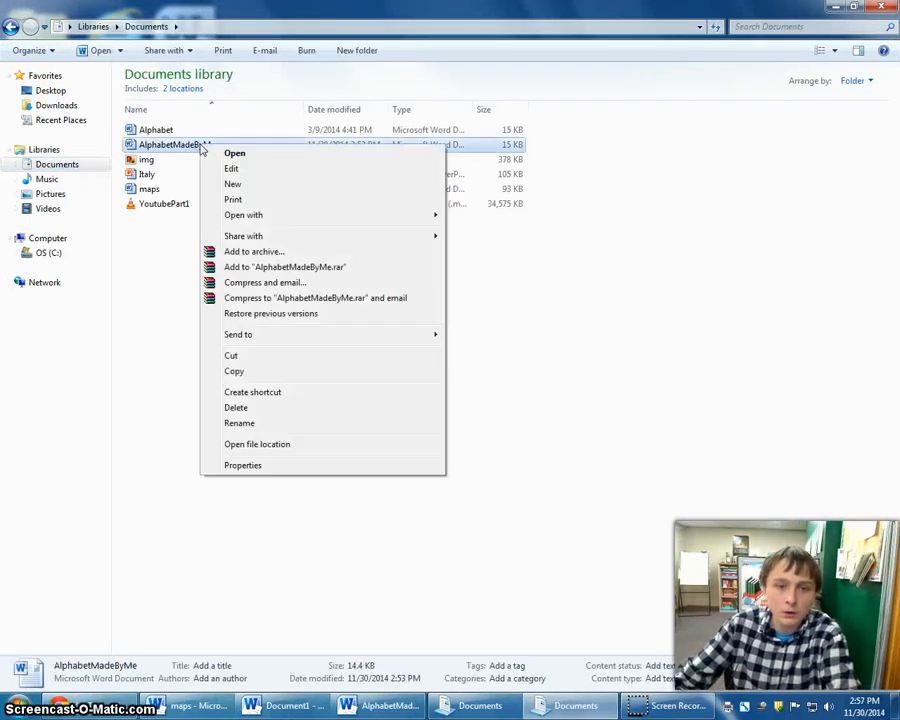
{"action": "left_click", "coordinate": [254, 408]}
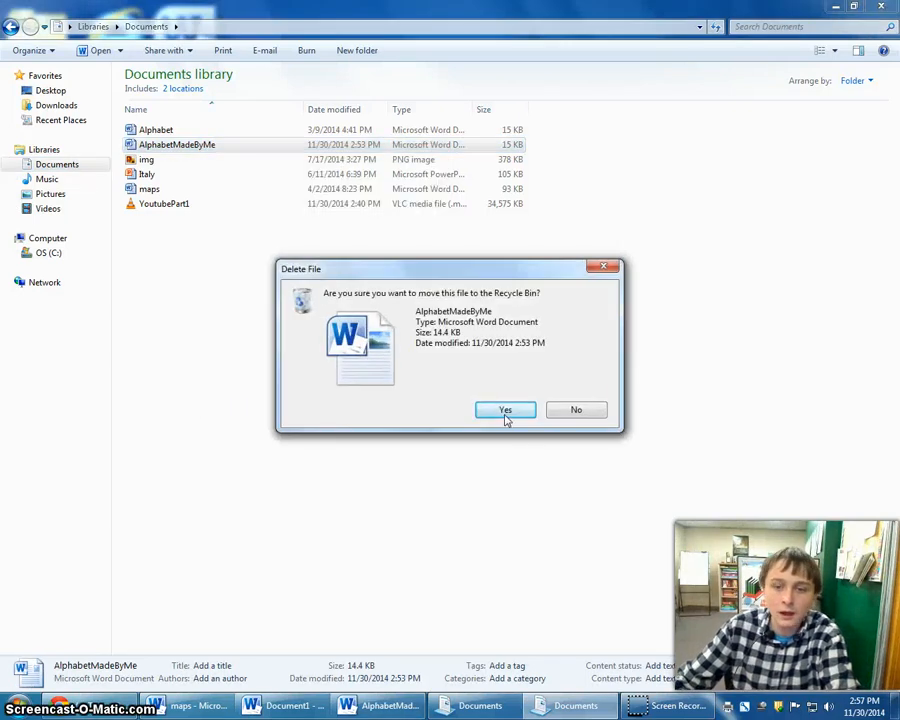
{"action": "left_click", "coordinate": [502, 410]}
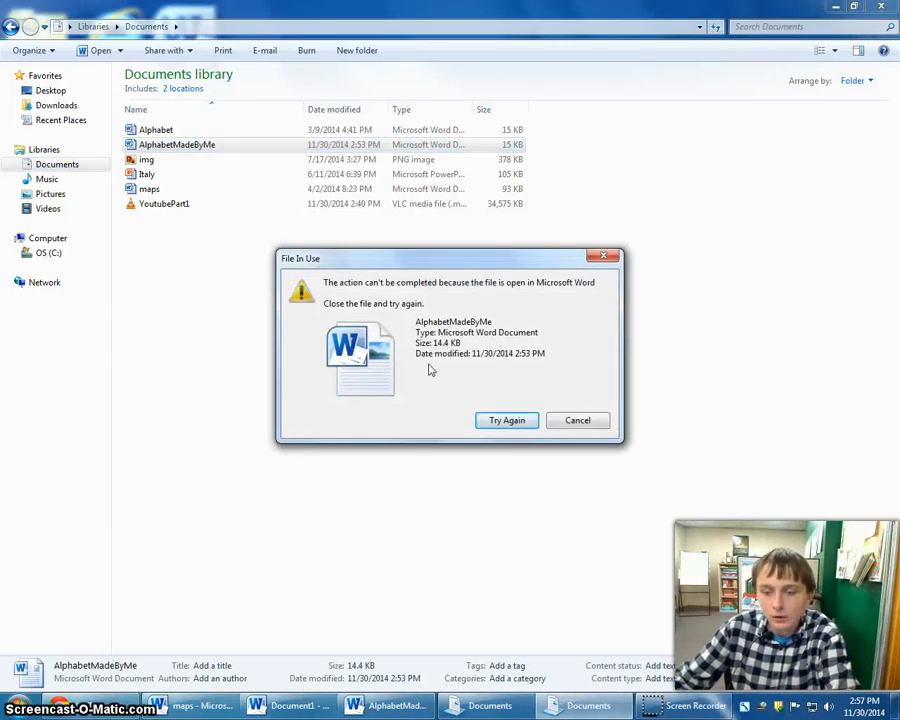
{"action": "left_click", "coordinate": [577, 420]}
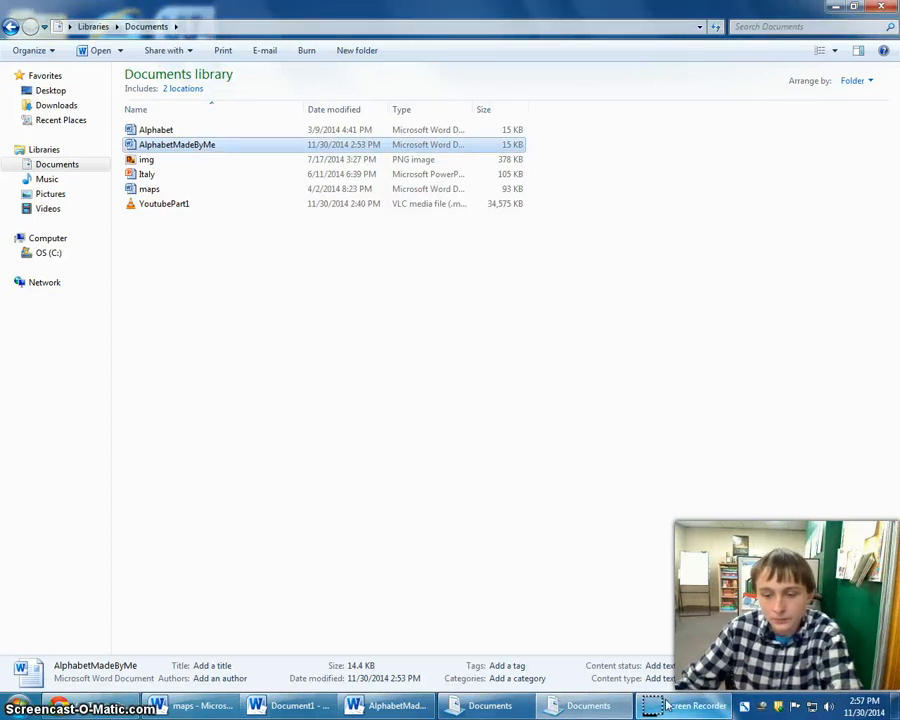
Close the AlphabetMadeByMe document in Word and move its file from the Documents library to the Recycle Bin.
{"action": "mouse_move", "coordinate": [396, 712]}
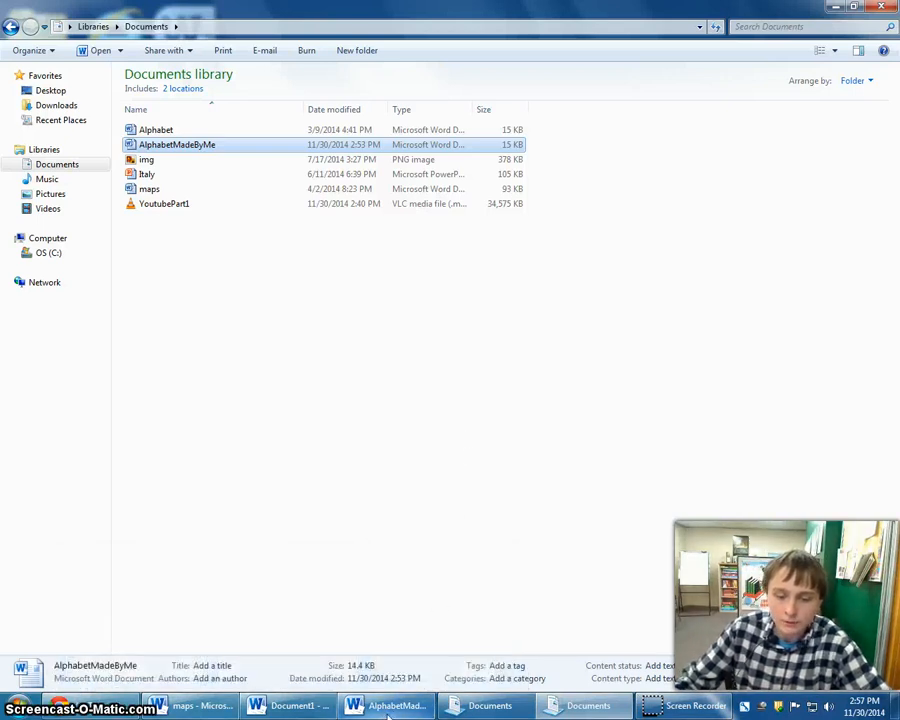
{"action": "left_click", "coordinate": [388, 712]}
{"action": "left_click", "coordinate": [881, 7]}
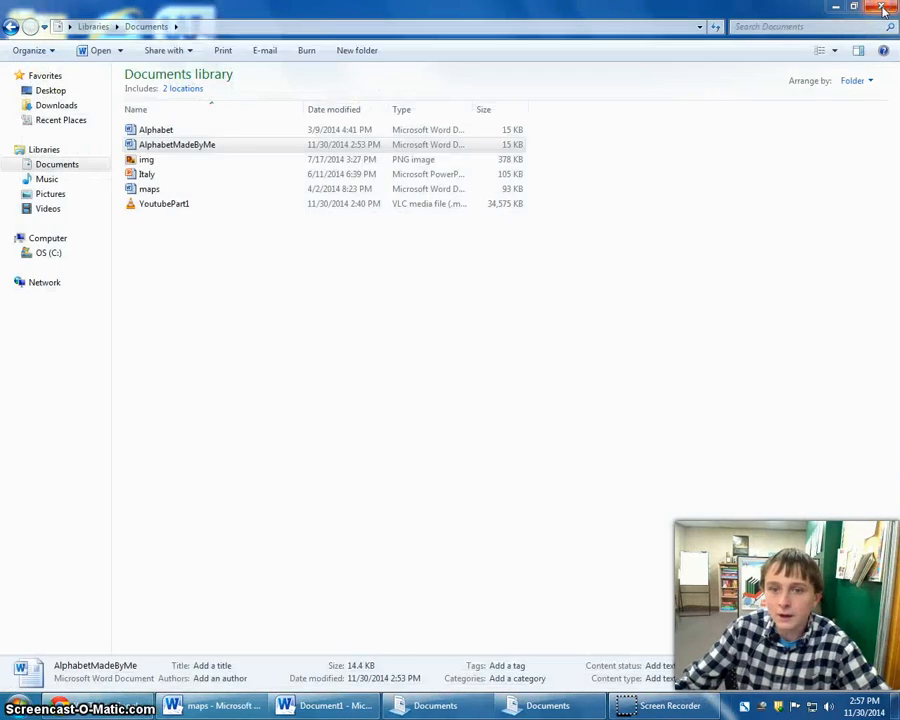
{"action": "right_click", "coordinate": [190, 147]}
{"action": "left_click", "coordinate": [241, 406]}
{"action": "left_click", "coordinate": [503, 415]}
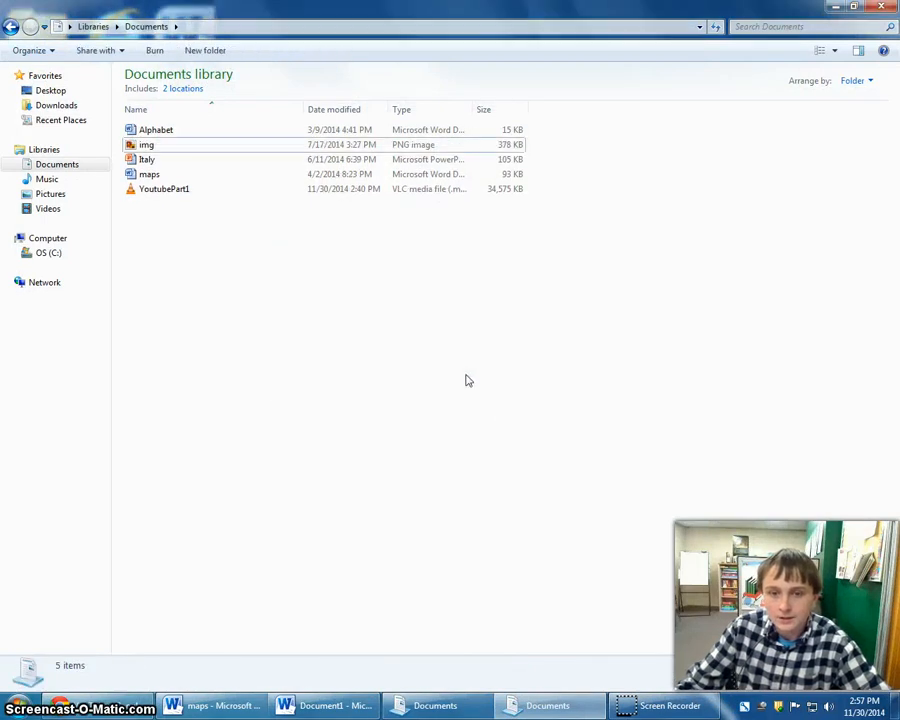